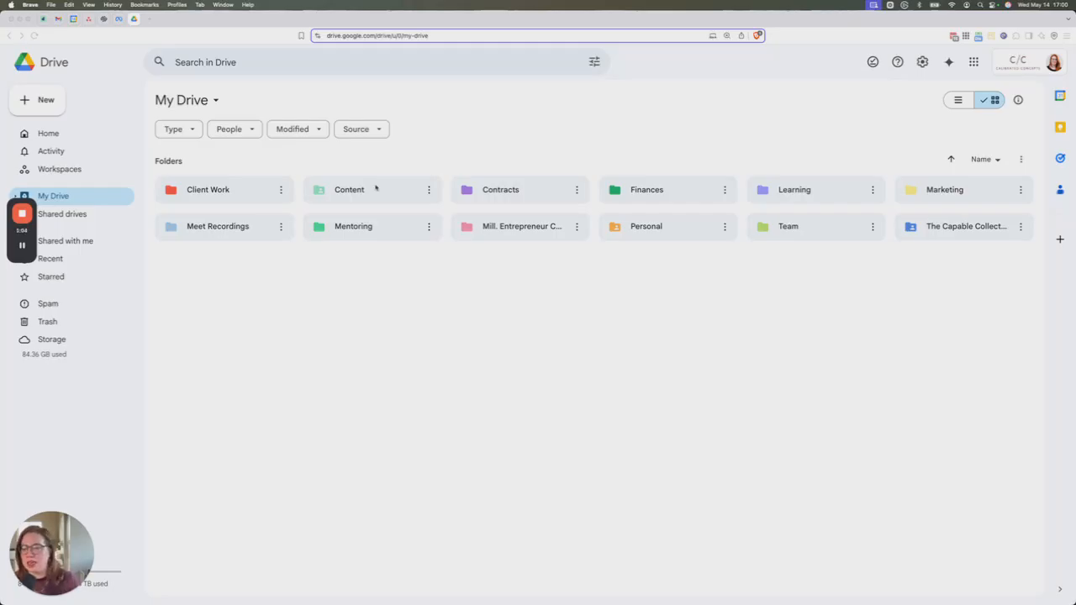
Open the Client Work folder, look inside its .Archive and .New Client Docs subfolders, and return to Client Work.
double_click(247, 192)
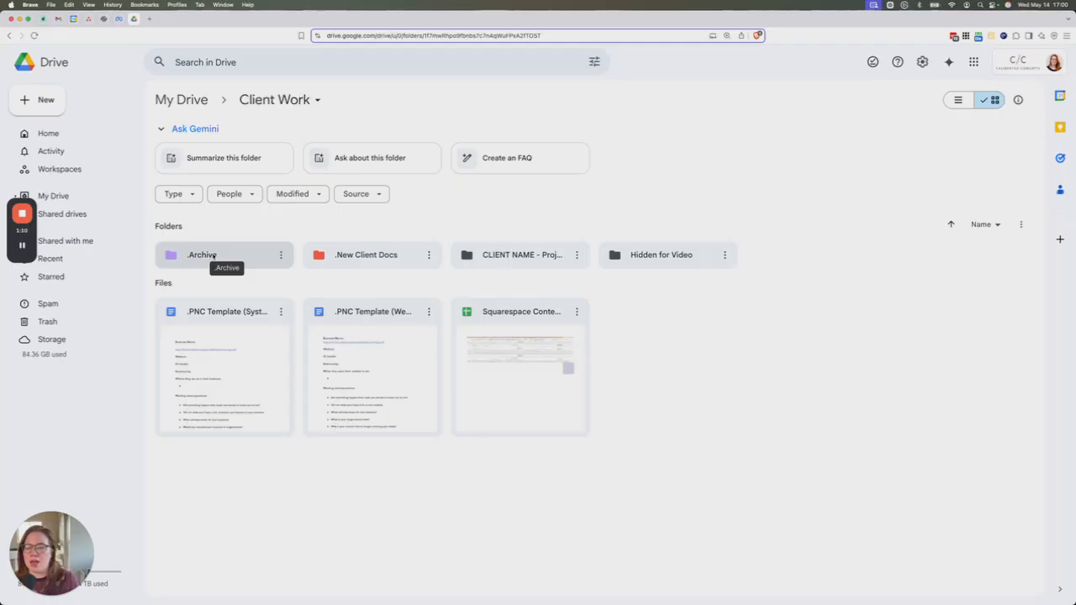
double_click(207, 254)
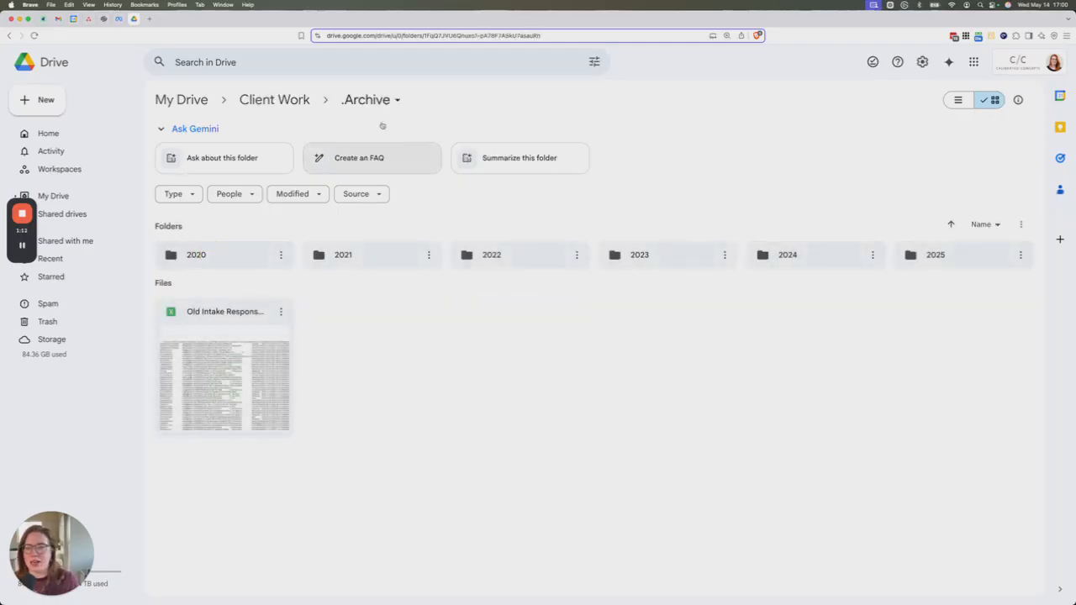
click(274, 99)
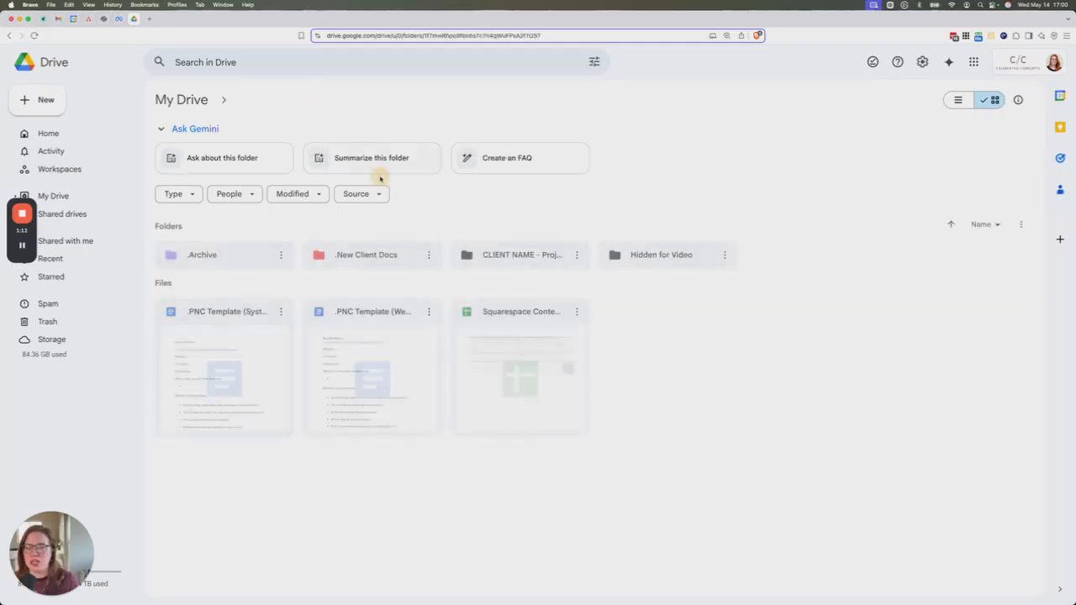
double_click(373, 255)
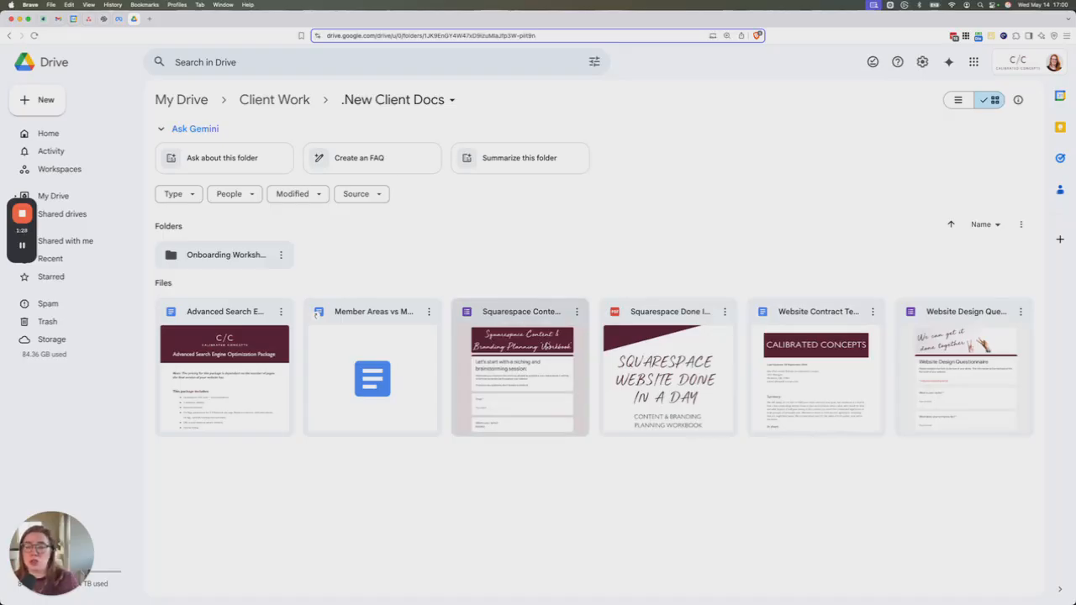
click(274, 99)
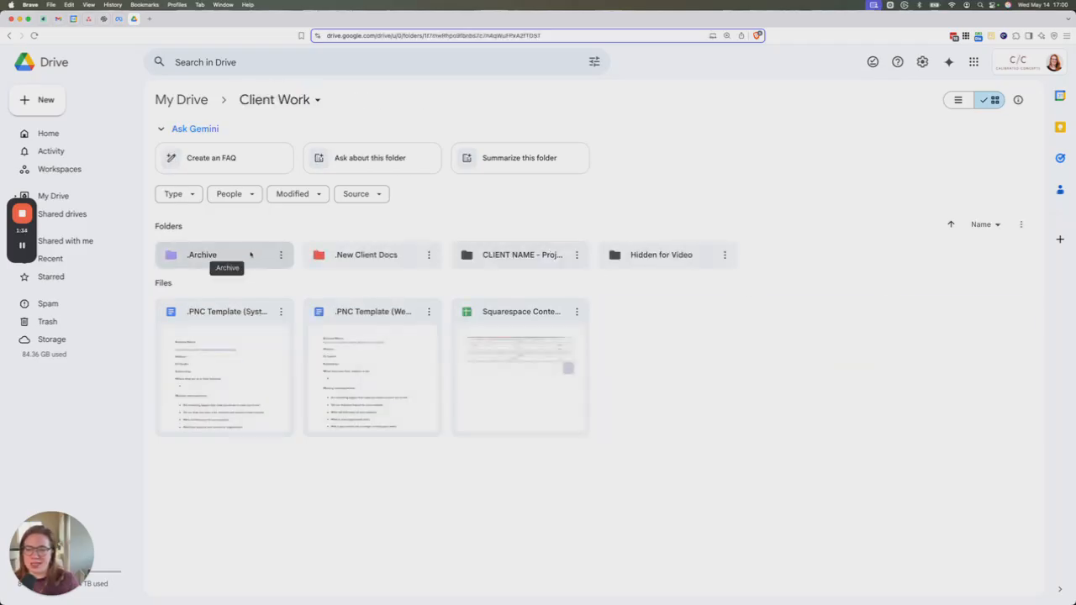
Look inside the CLIENT NAME - Project Type - Project Start Date template folder, view its available folder actions, and return to Client Work.
double_click(522, 255)
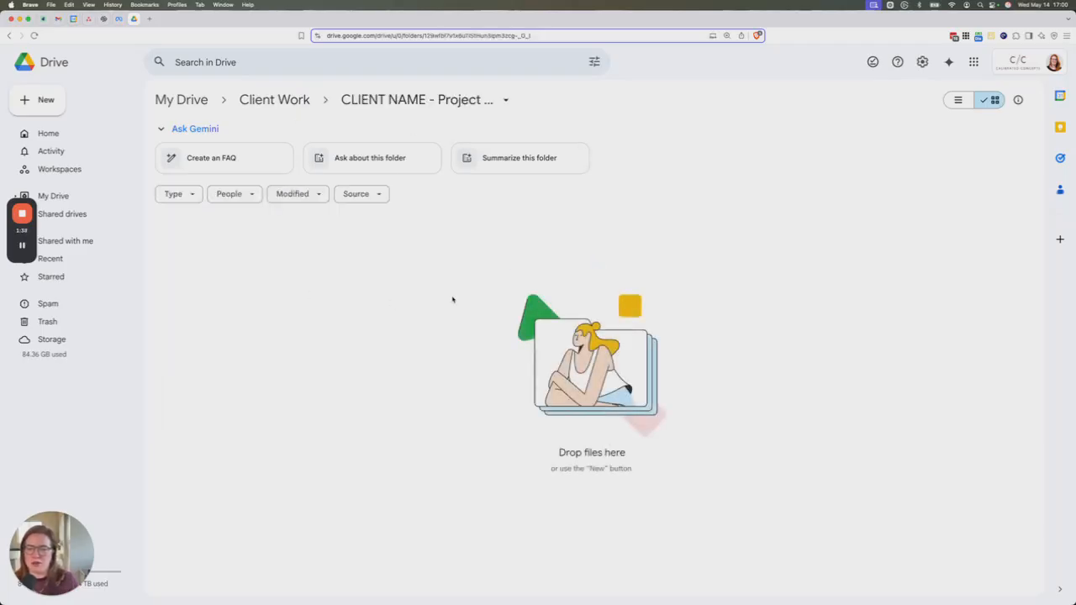
click(284, 101)
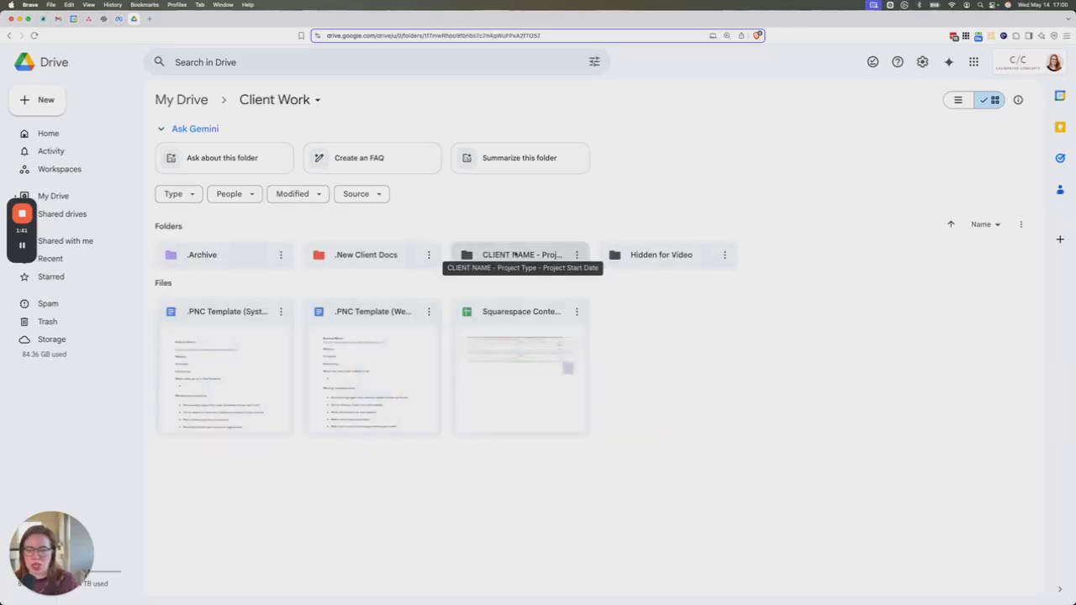
mouse_move(491, 255)
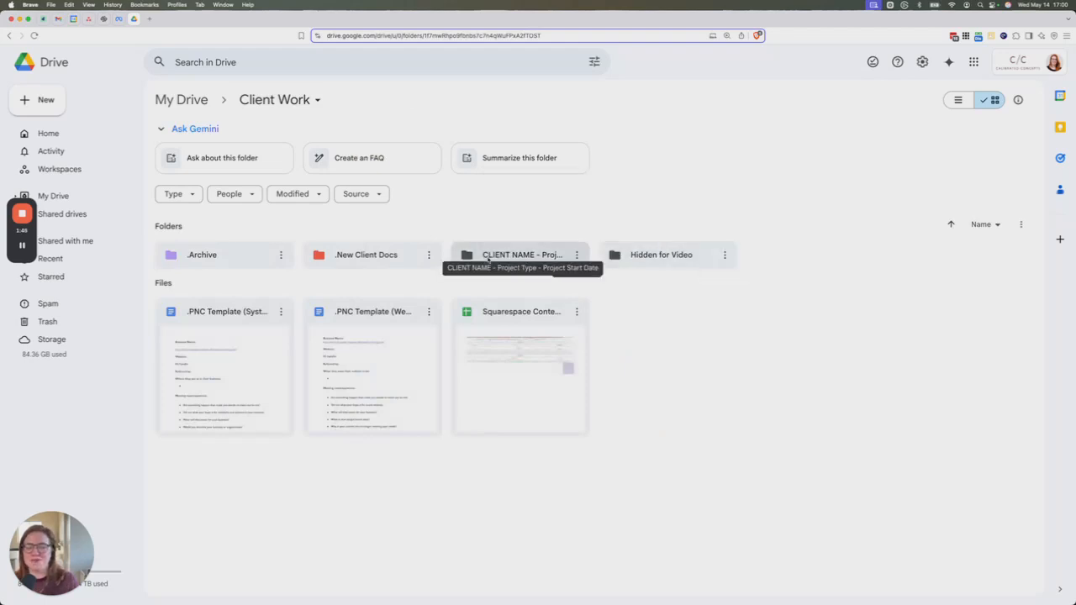
double_click(516, 257)
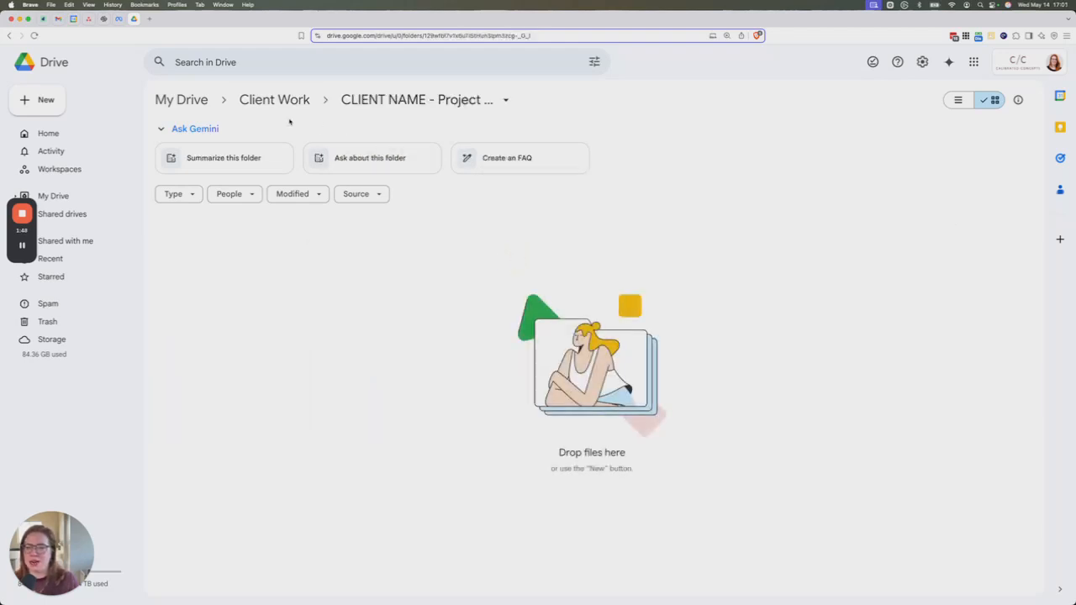
click(507, 101)
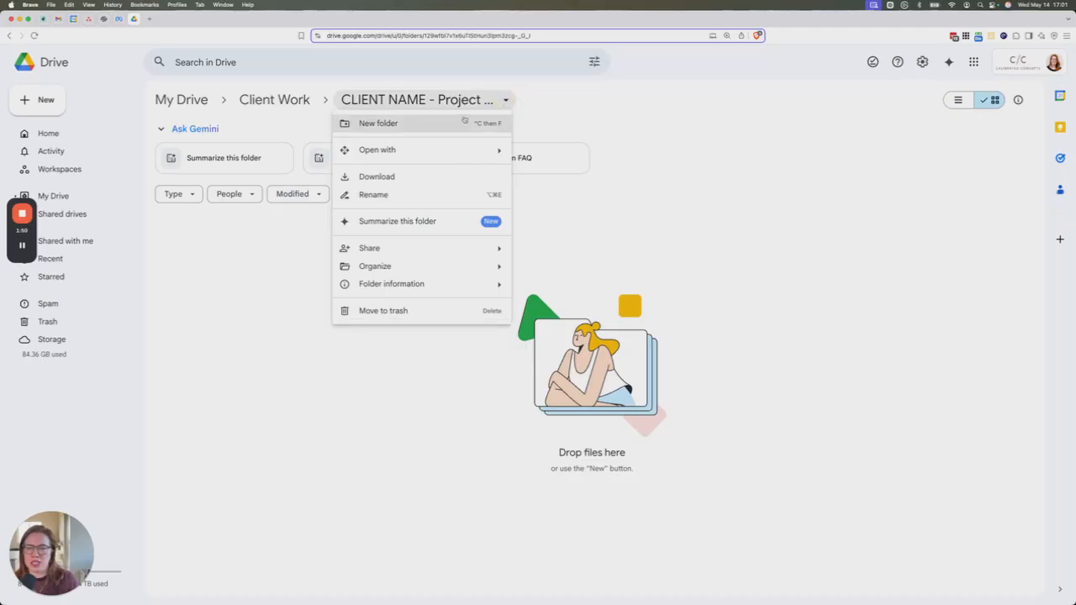
click(446, 105)
click(274, 99)
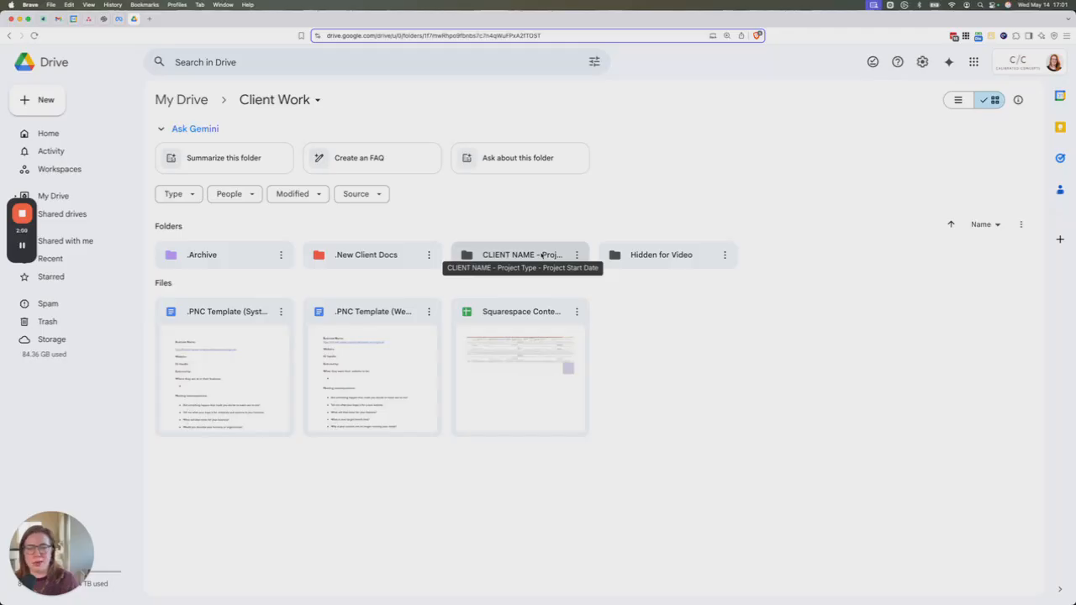
Go back to My Drive and open the Content folder.
click(180, 99)
click(392, 190)
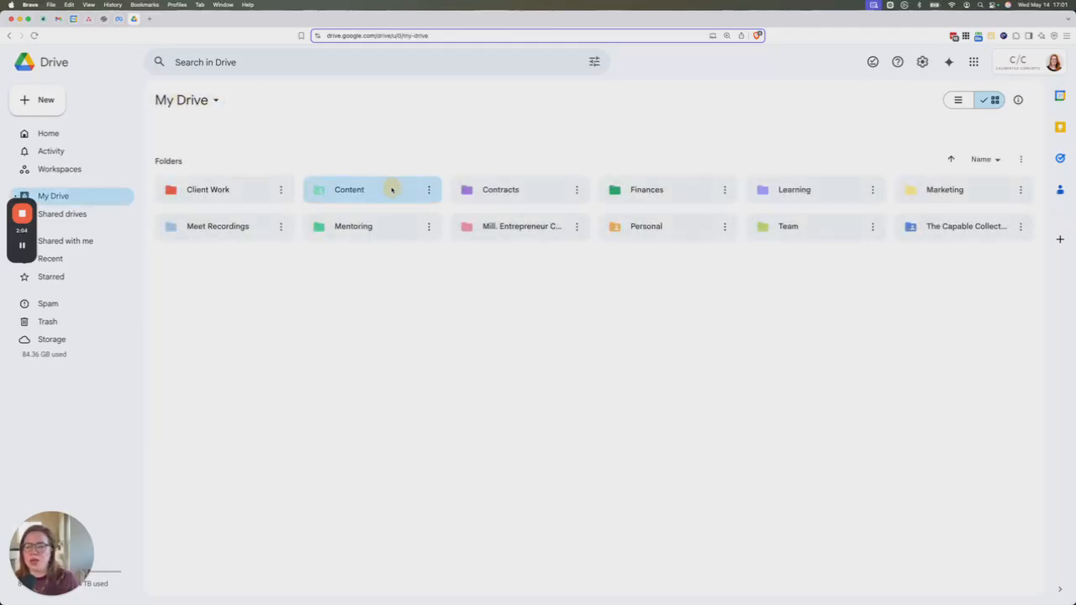
double_click(392, 190)
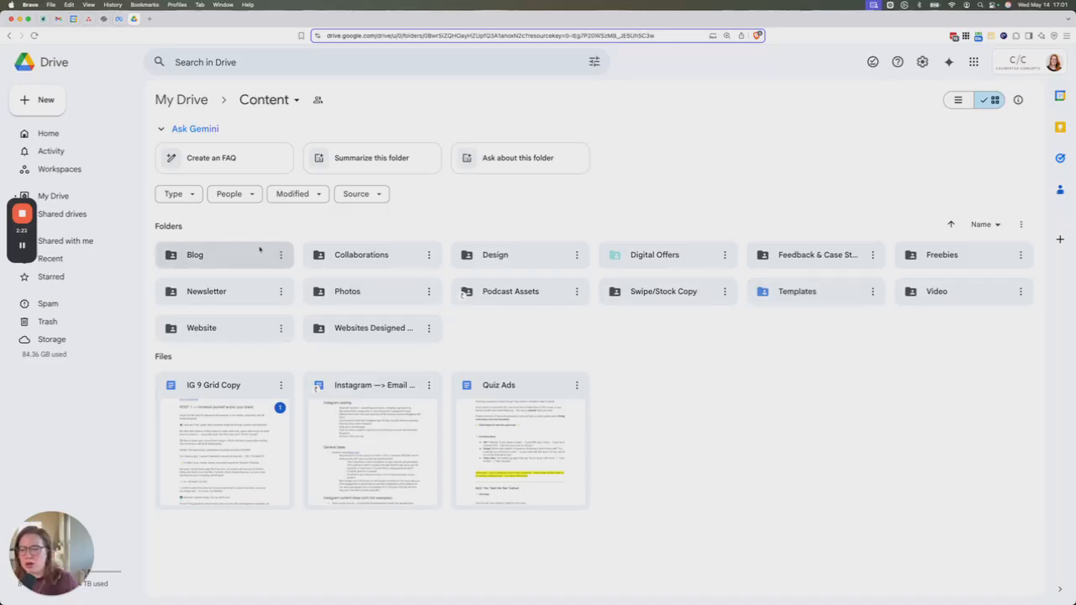
Look through the documents in Blog Posts Done inside the Blog folder and return to the Content folder.
click(232, 252)
double_click(232, 253)
double_click(240, 250)
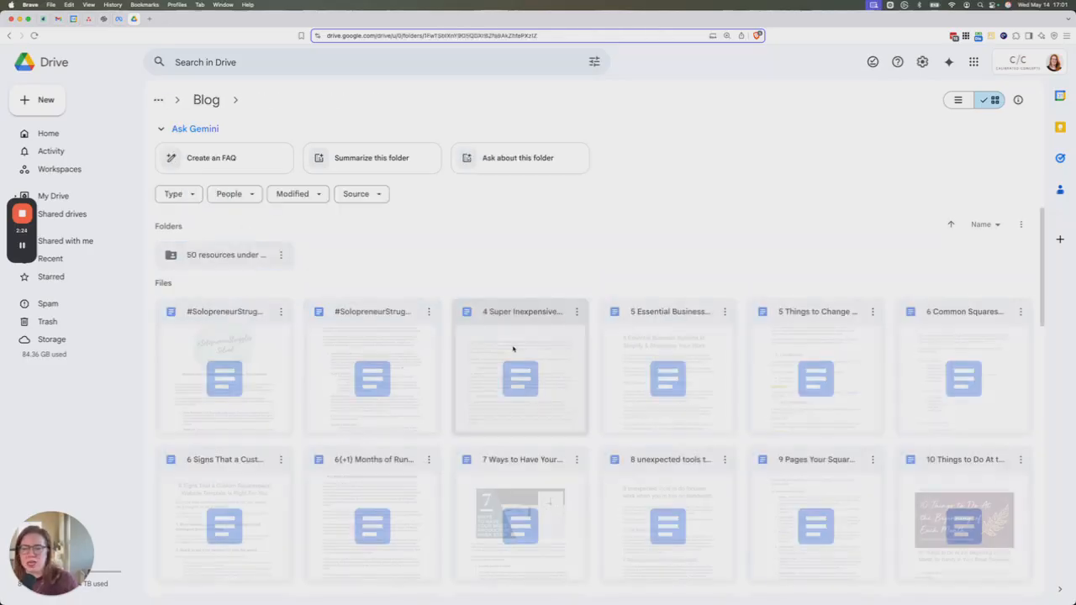
scroll(513, 347, down, 5)
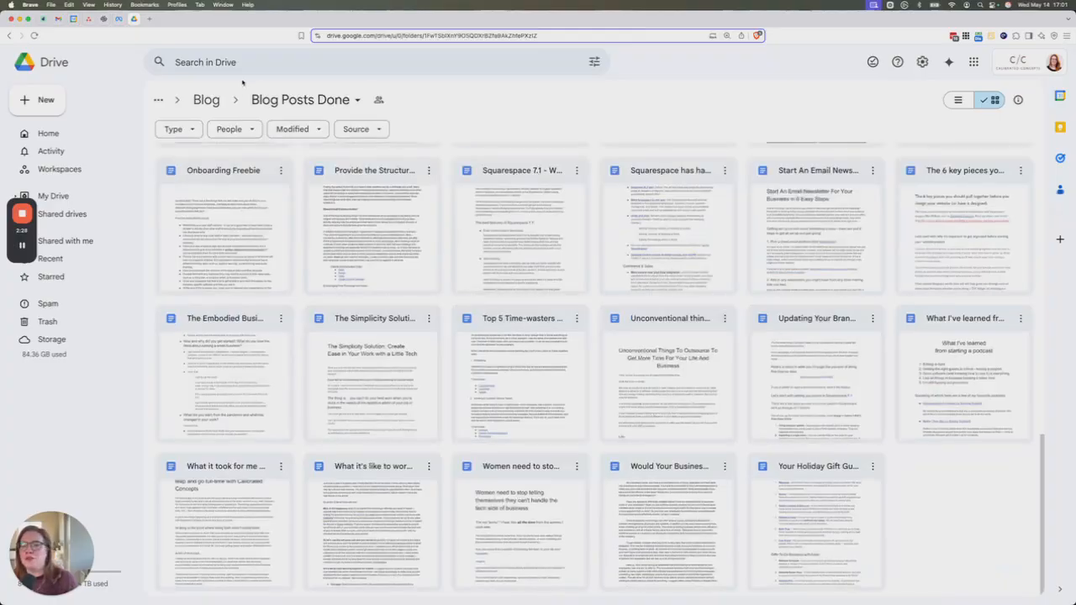
click(208, 101)
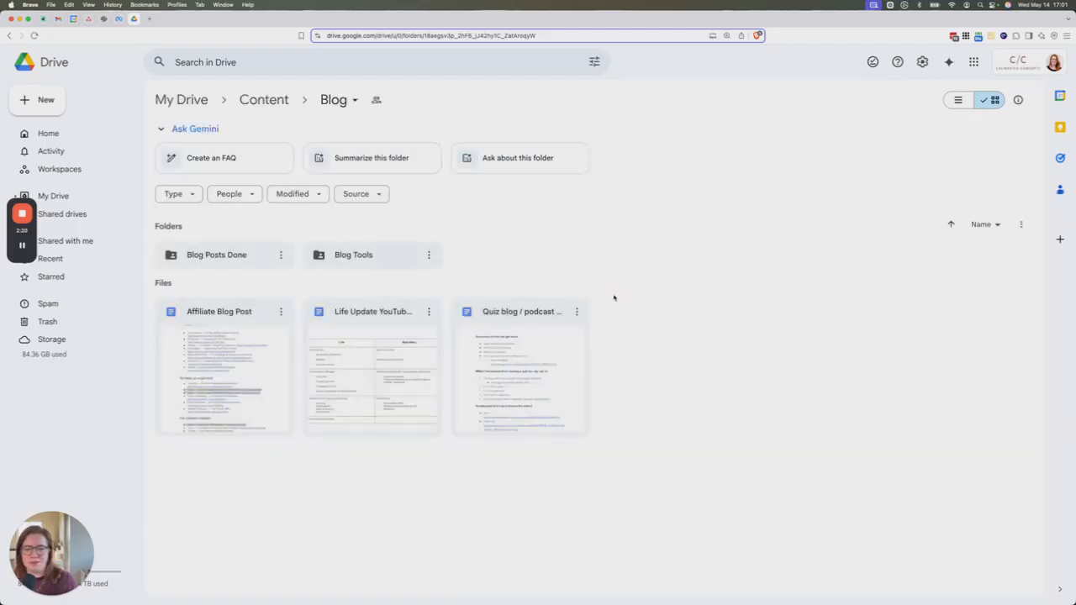
click(263, 99)
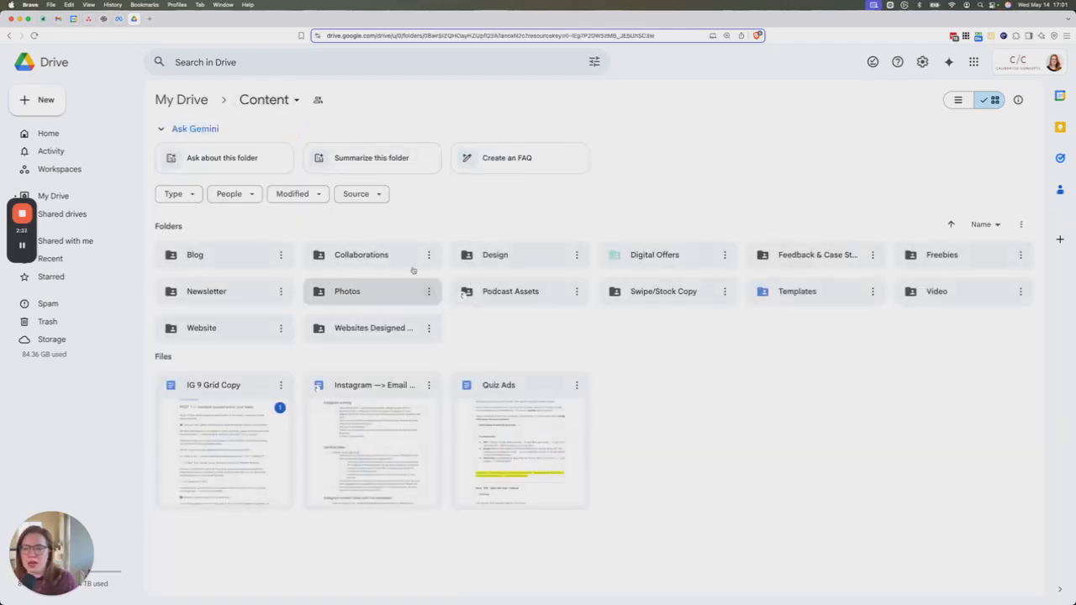
Look inside the Design folder's Backgrounds subfolder, including its Holiday category, and return to Design.
double_click(514, 262)
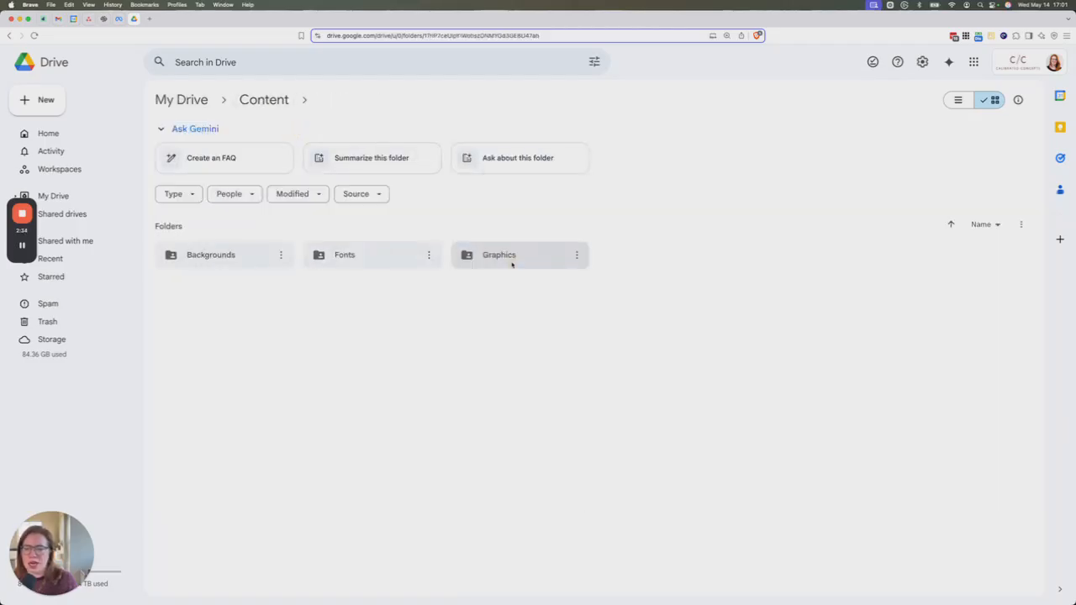
double_click(247, 254)
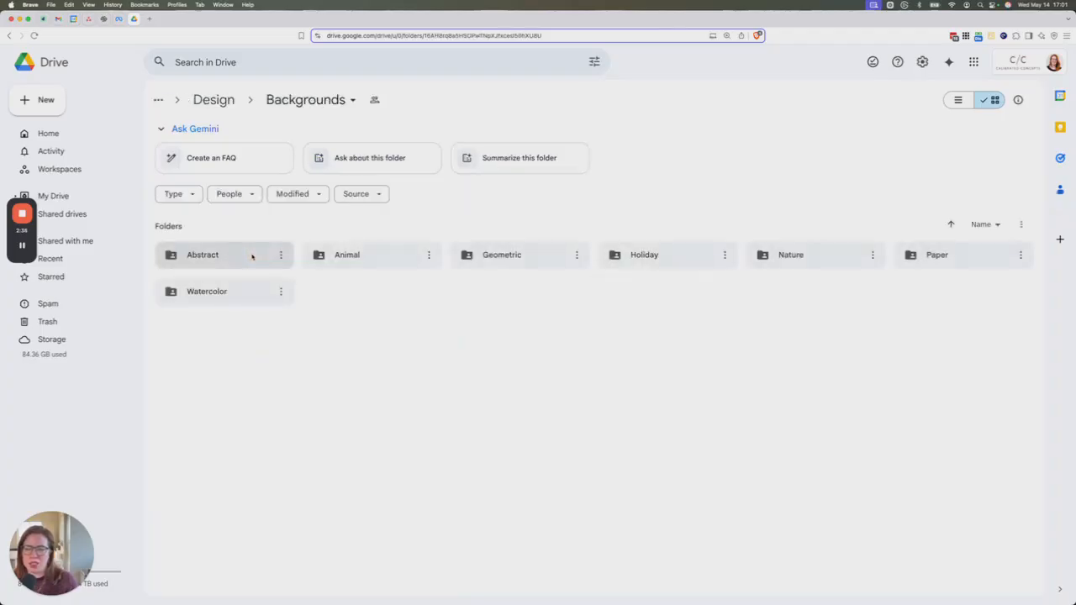
double_click(684, 252)
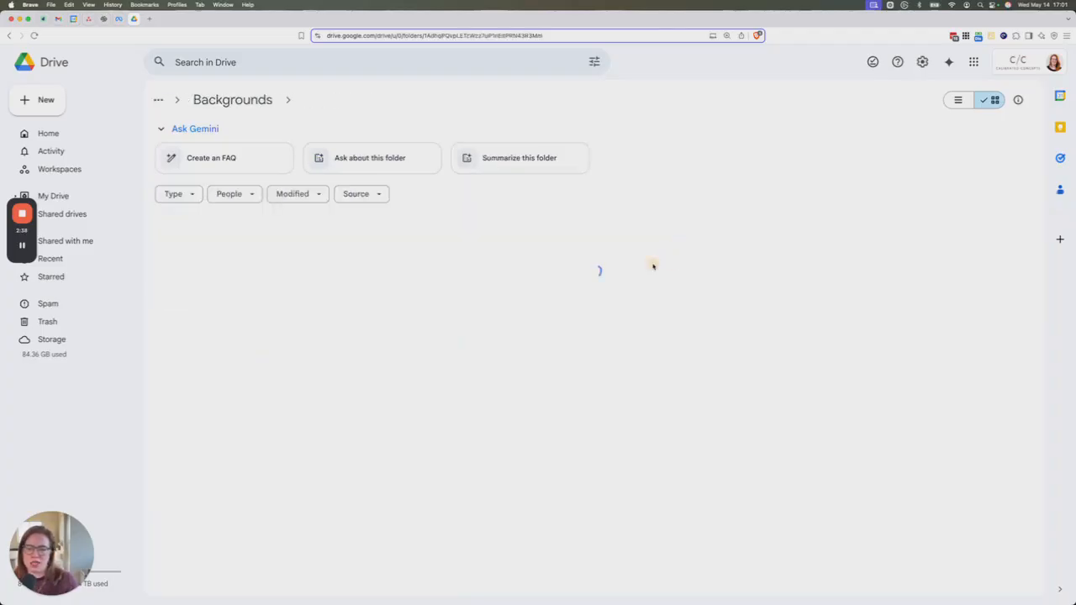
click(232, 99)
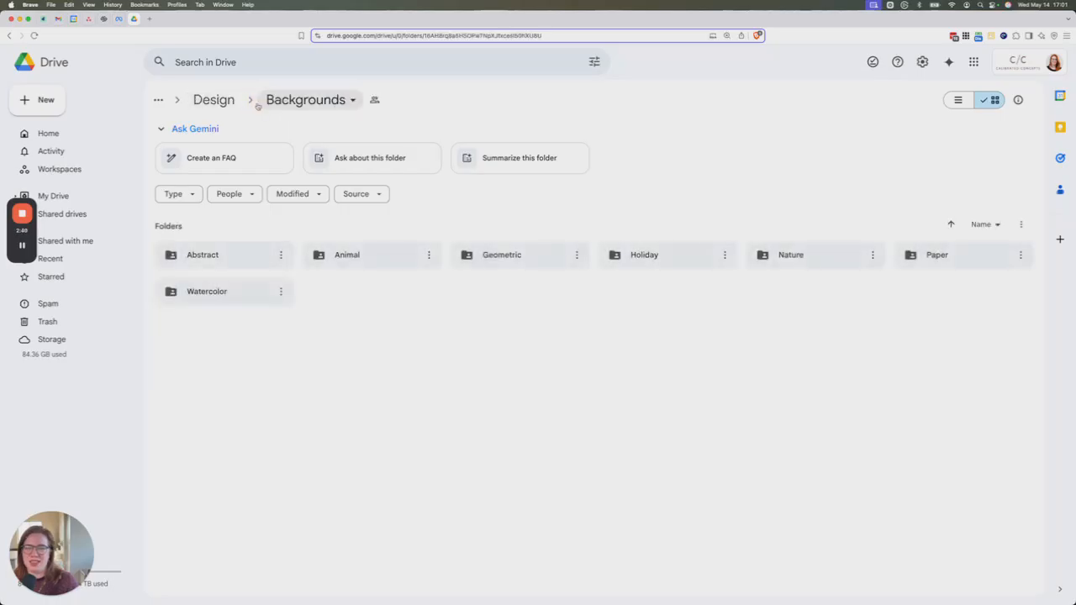
click(213, 99)
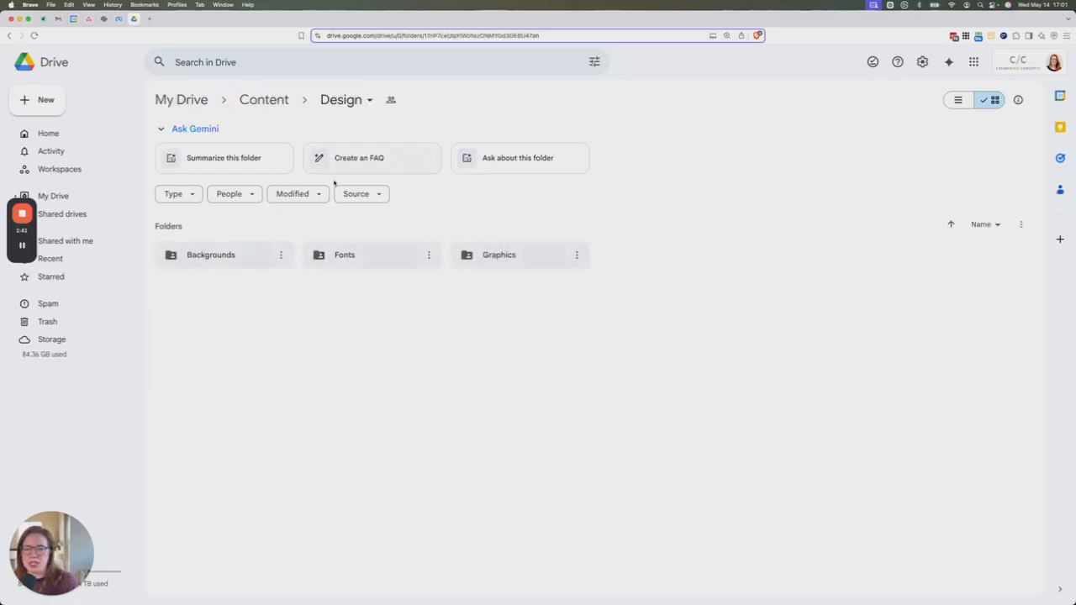
Browse the font files in Fonts > For Projects within Design and return to the Content folder.
click(374, 252)
double_click(374, 252)
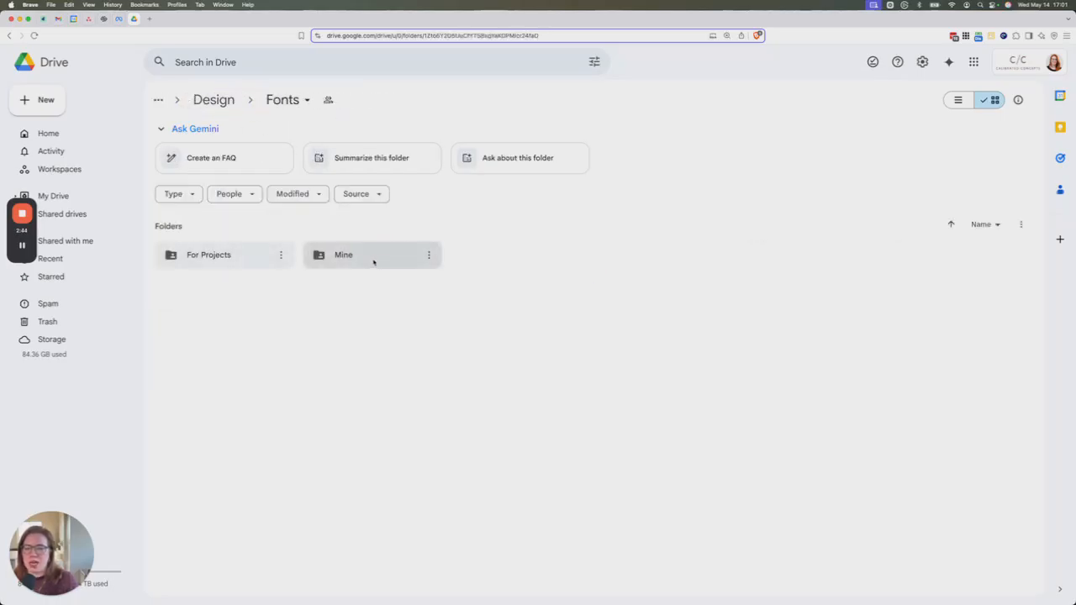
double_click(240, 254)
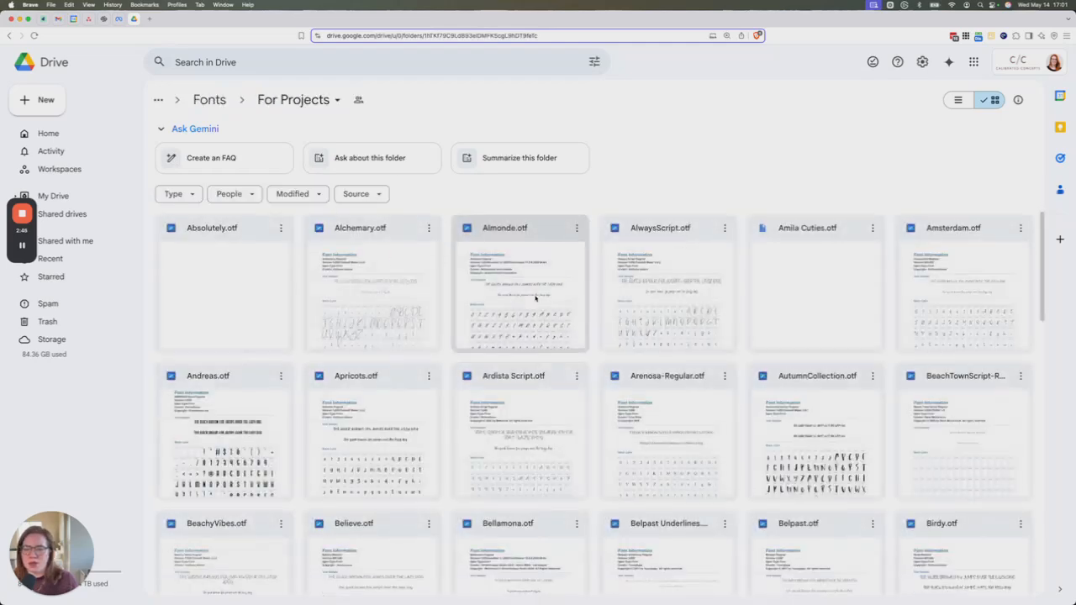
scroll(535, 299, down, 10)
scroll(535, 298, up, 10)
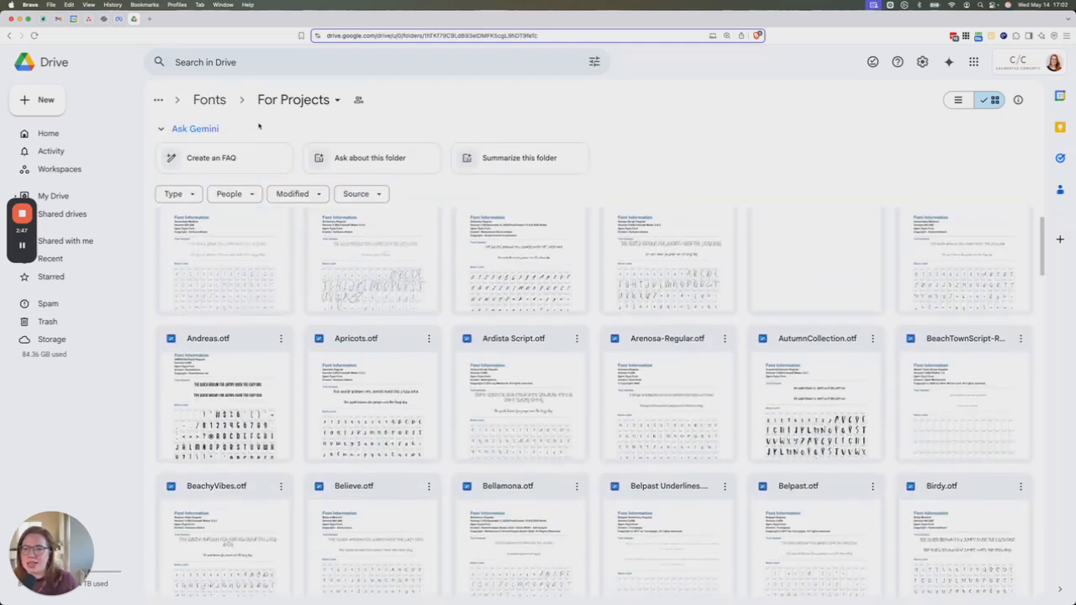
click(224, 100)
click(228, 102)
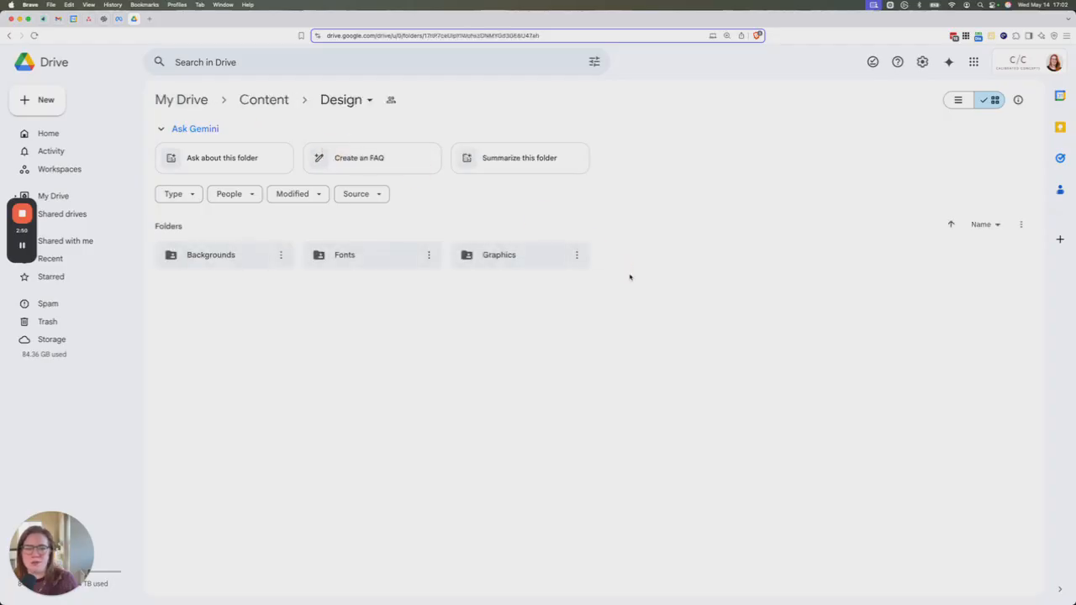
click(264, 100)
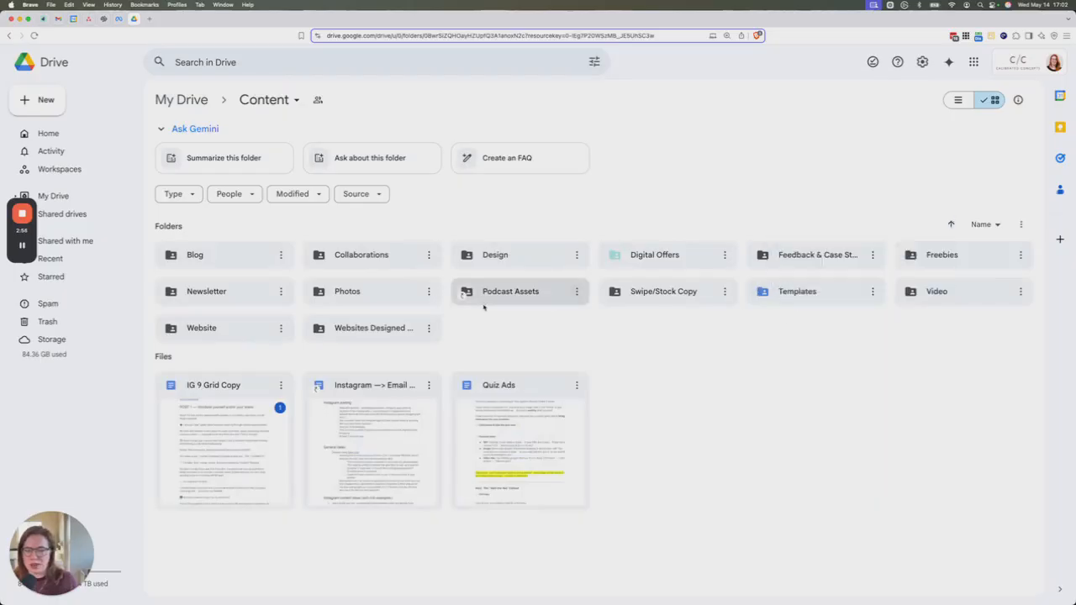
Look inside the Website folder and its Copywriting subfolder, and return to the Content folder.
click(203, 338)
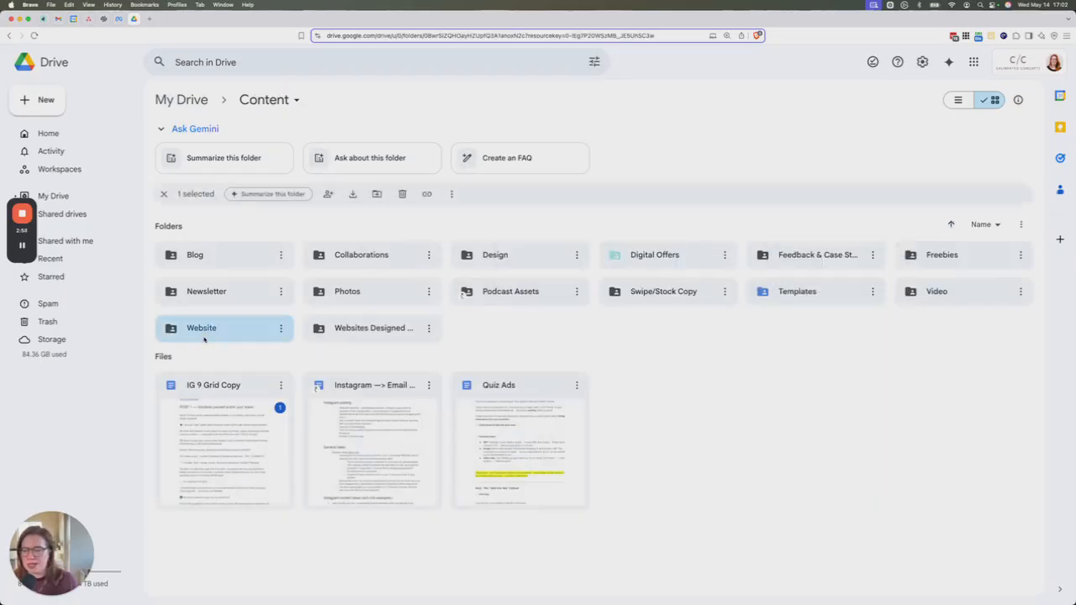
double_click(203, 337)
double_click(233, 254)
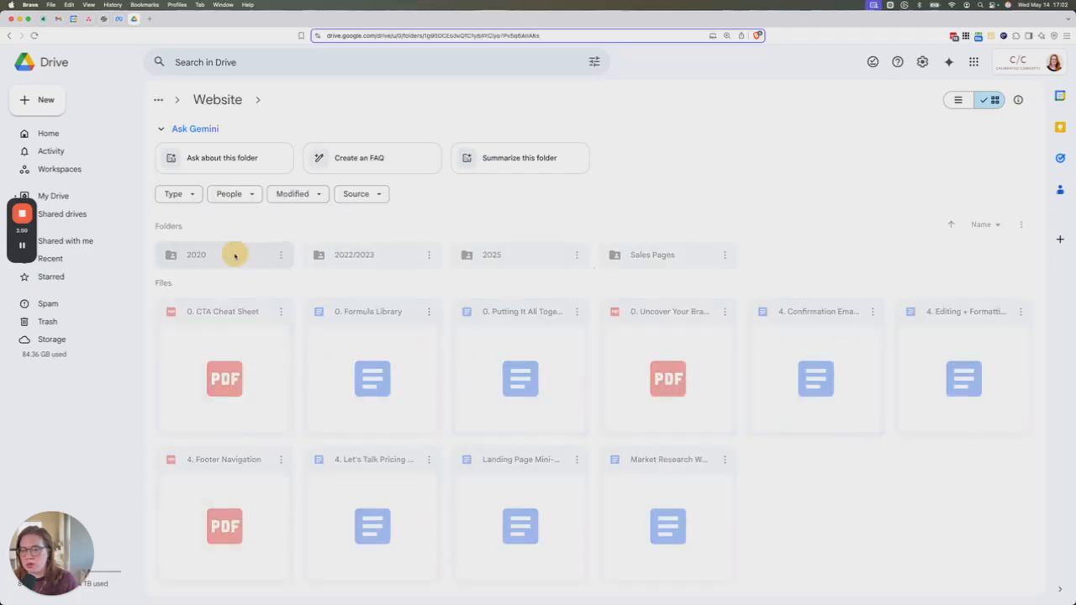
click(217, 99)
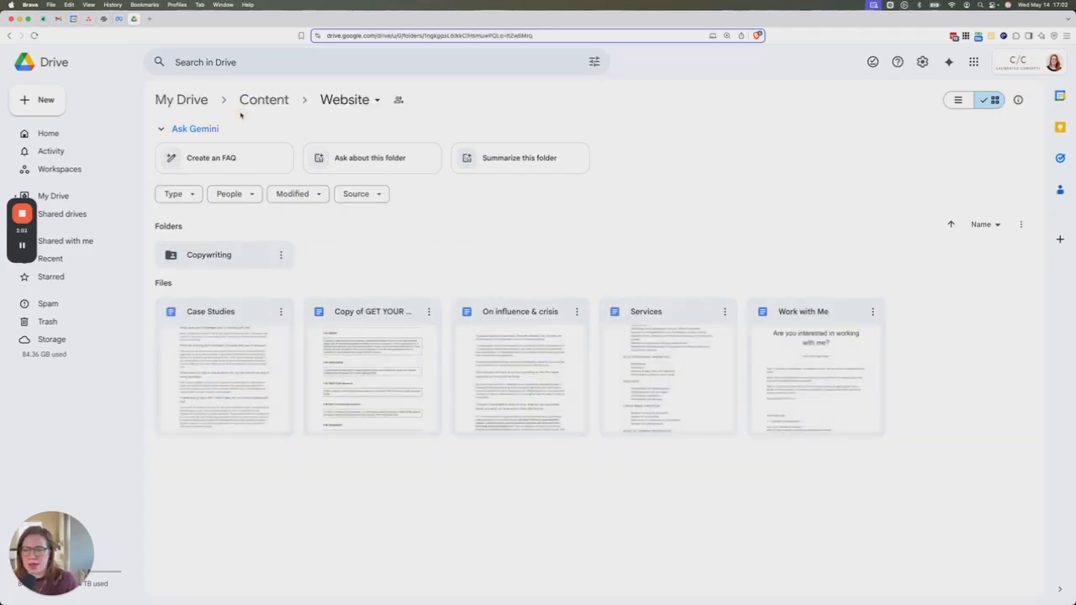
click(264, 99)
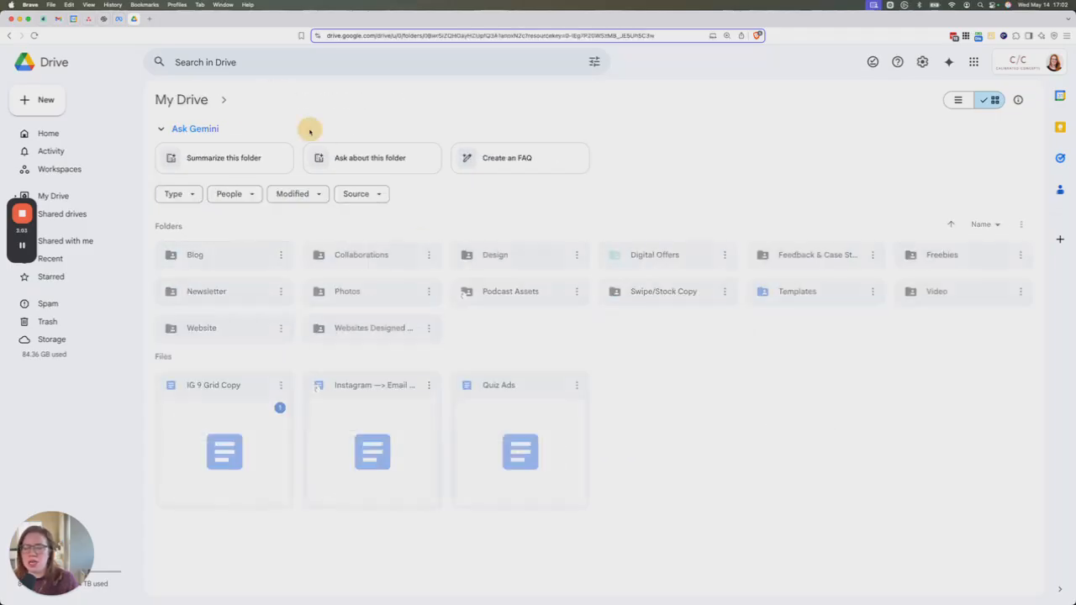
Browse the website screenshots in the Websites Designed folder and return through Content to the My Drive top level.
click(386, 328)
double_click(389, 328)
scroll(504, 330, down, 15)
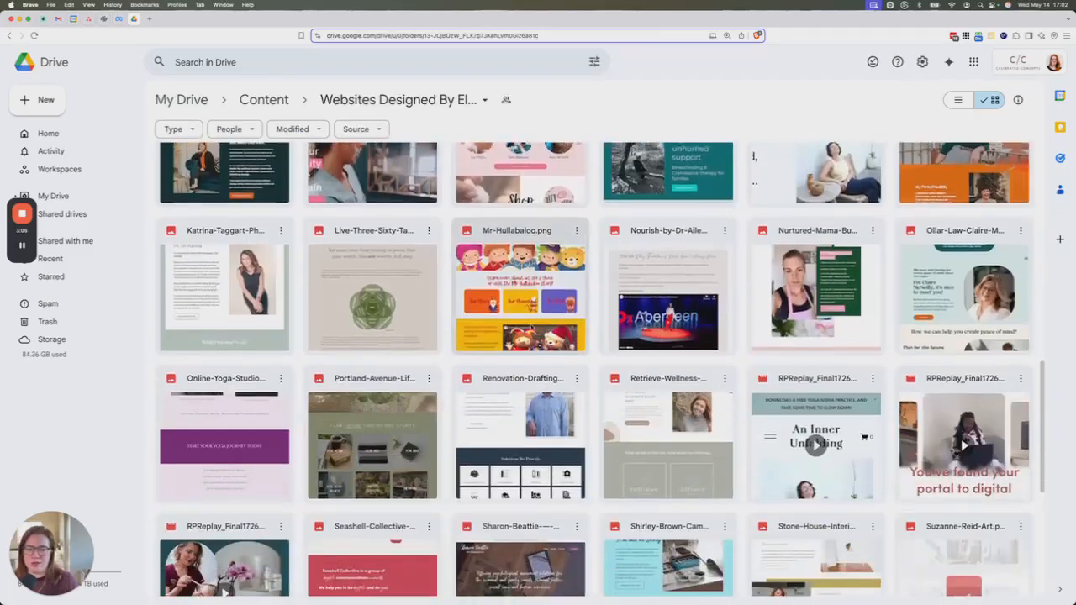
scroll(531, 330, up, 15)
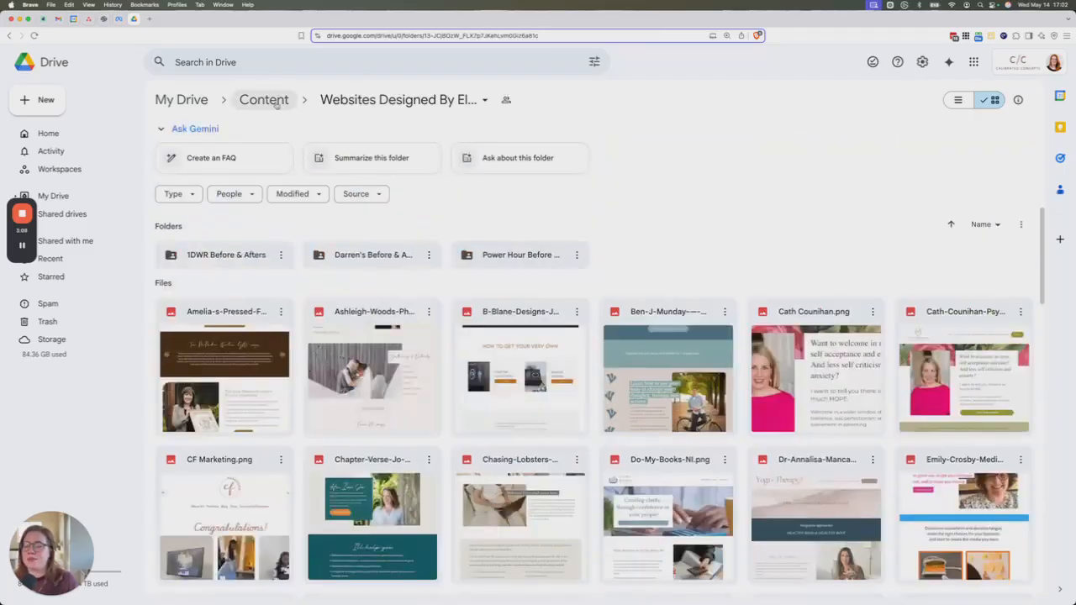
click(268, 101)
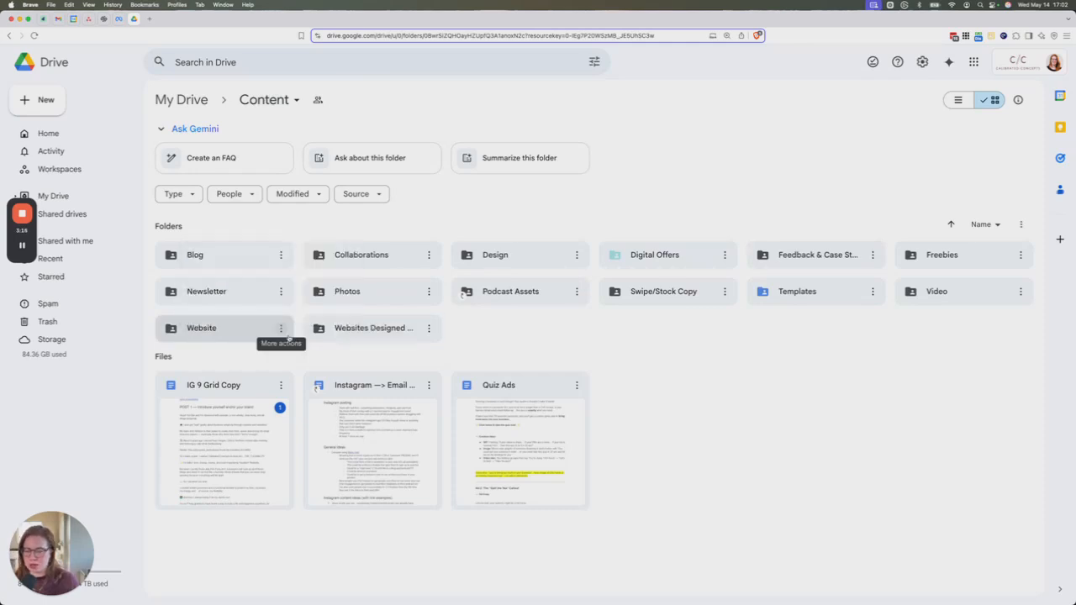
click(200, 101)
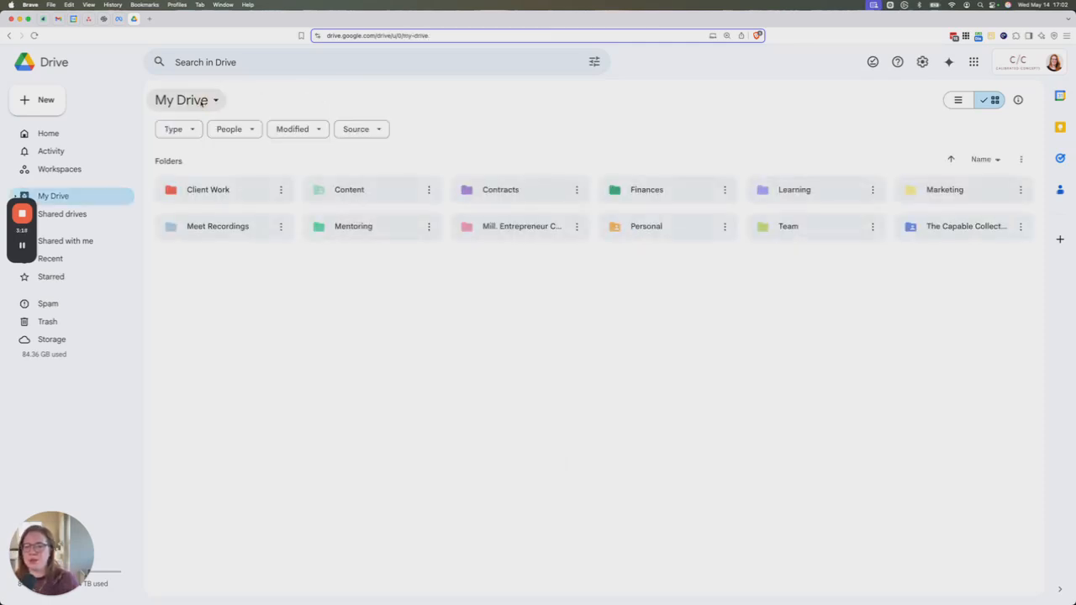
Look through the Finances folder and open its End of Month Spreadsheets > 2025 subfolder.
double_click(679, 192)
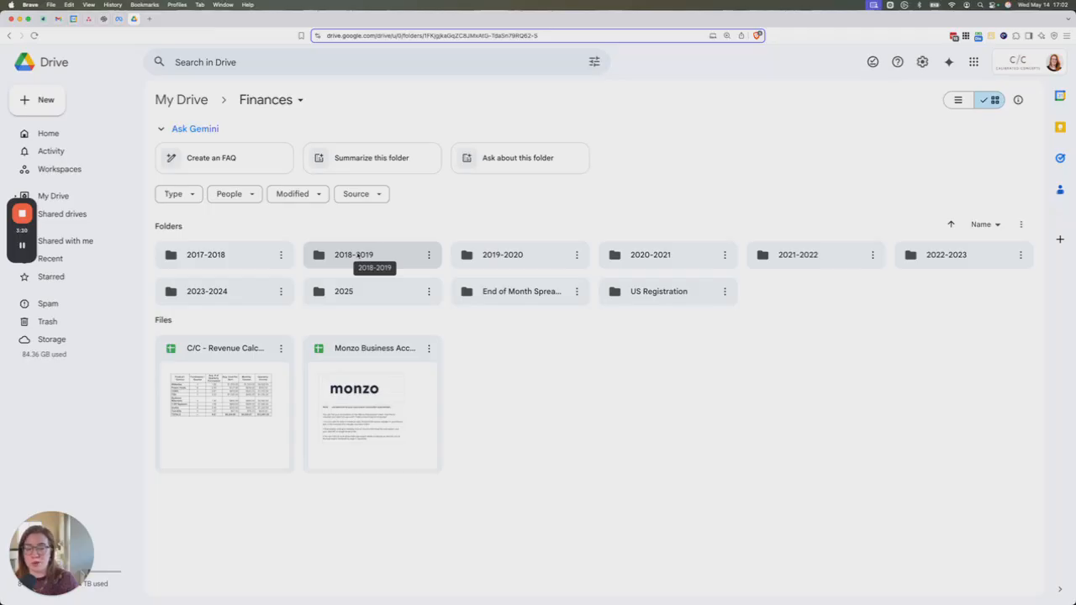
mouse_move(317, 298)
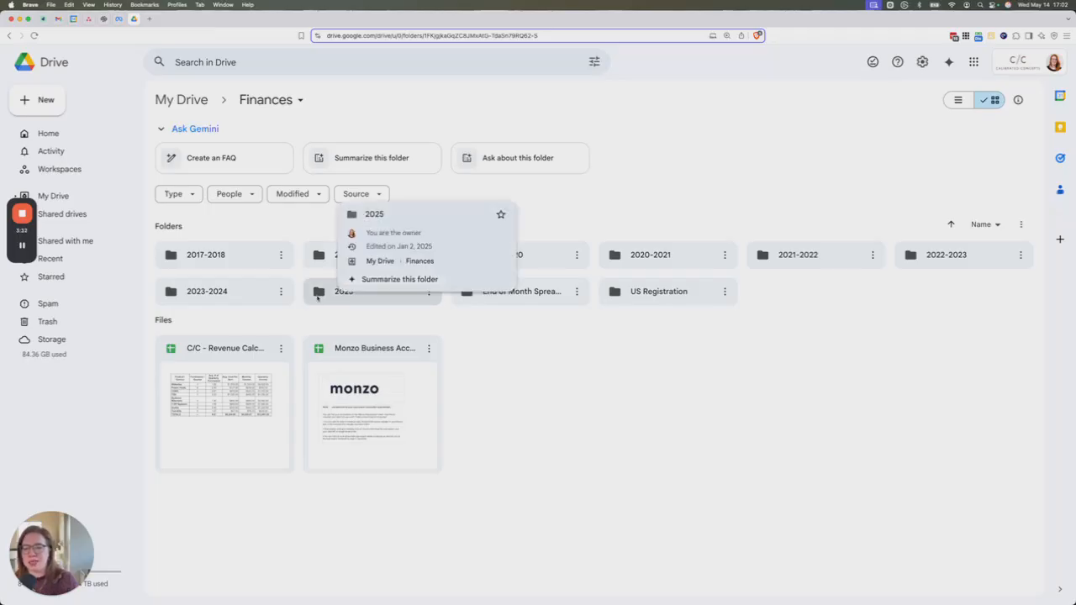
double_click(514, 294)
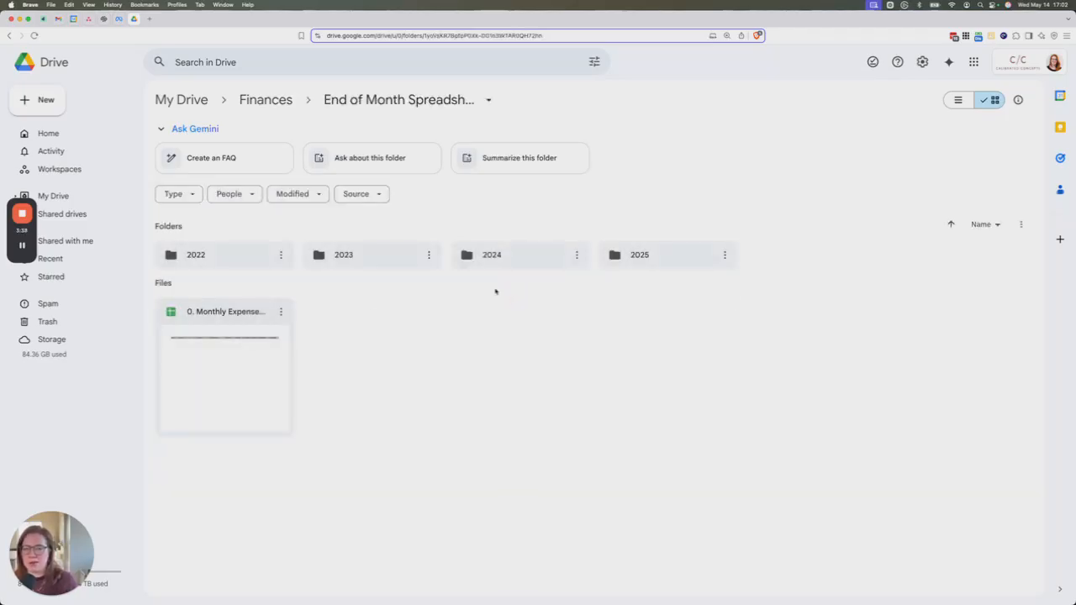
double_click(656, 253)
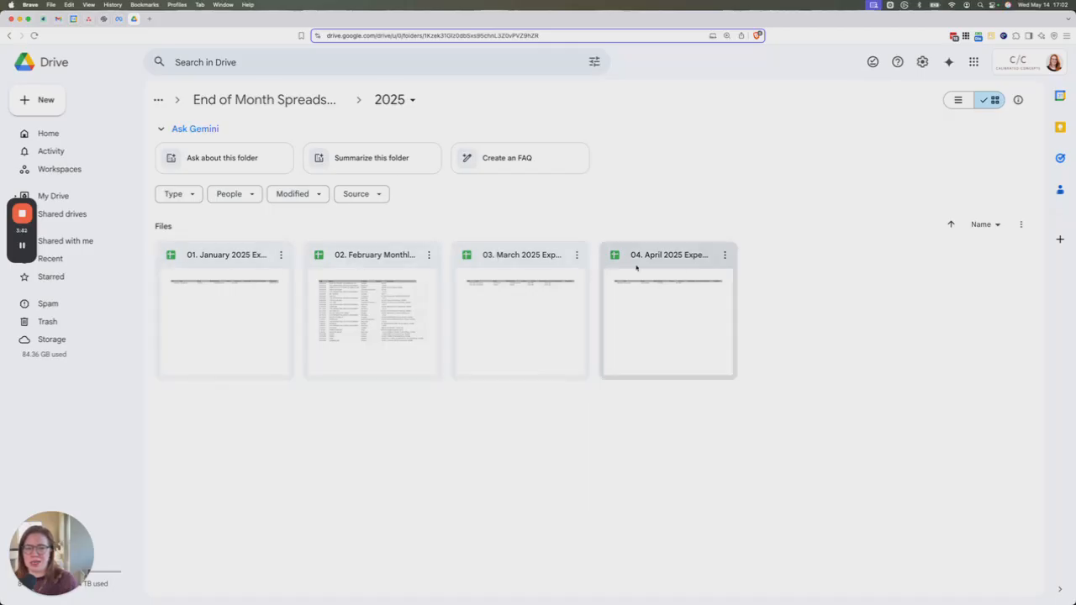
Rename the February expenses spreadsheet as "02. February 2025 Monthly Expenses".
right_click(389, 256)
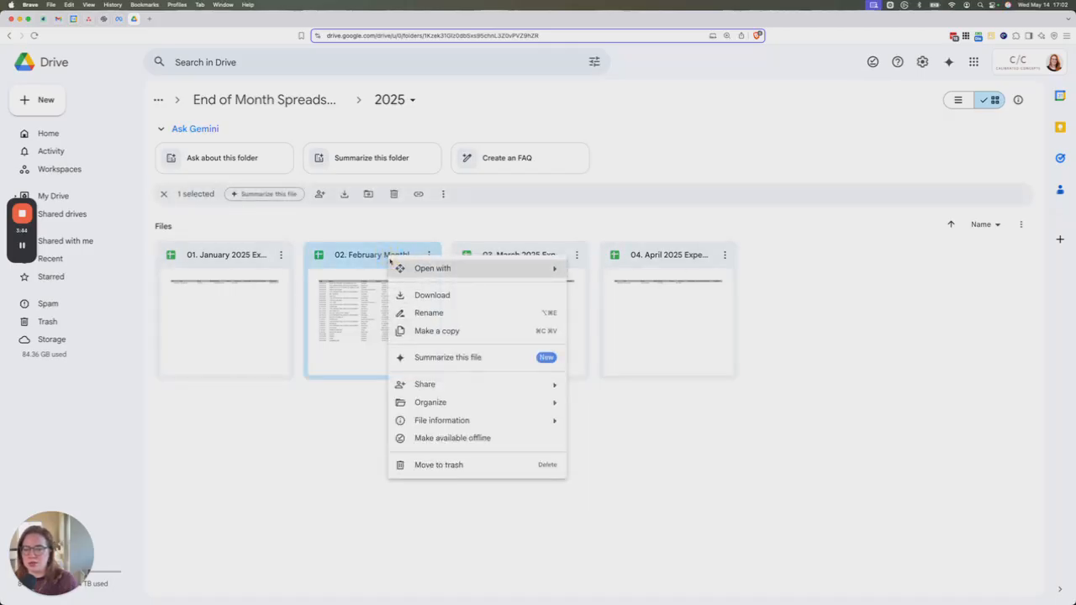
click(424, 317)
click(493, 323)
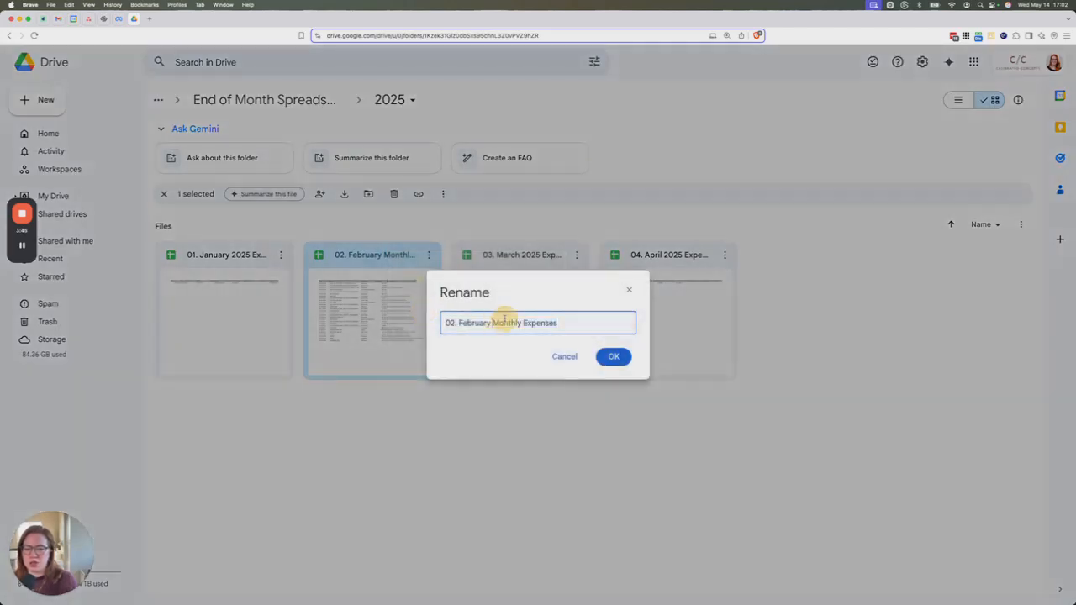
text(2025)
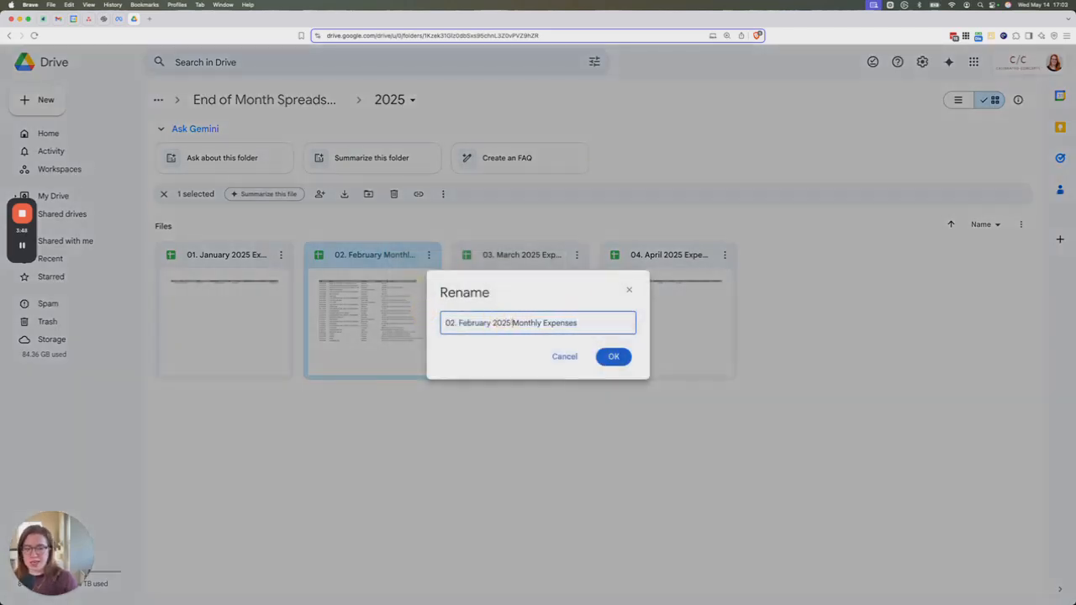
key(Return)
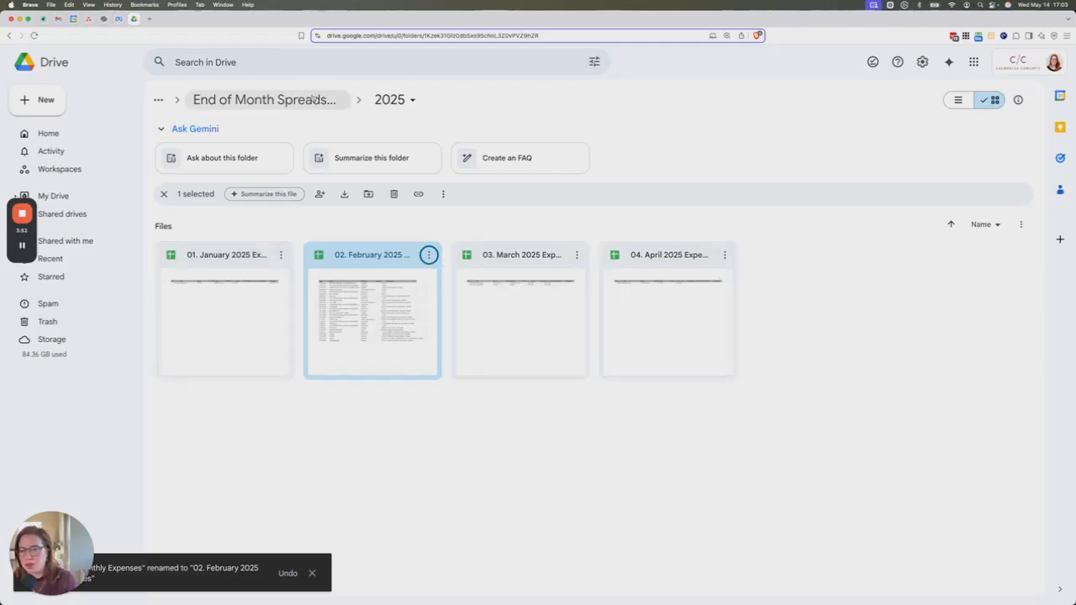
Go back up through Finances to My Drive, look inside the Team folder and return to My Drive.
click(311, 99)
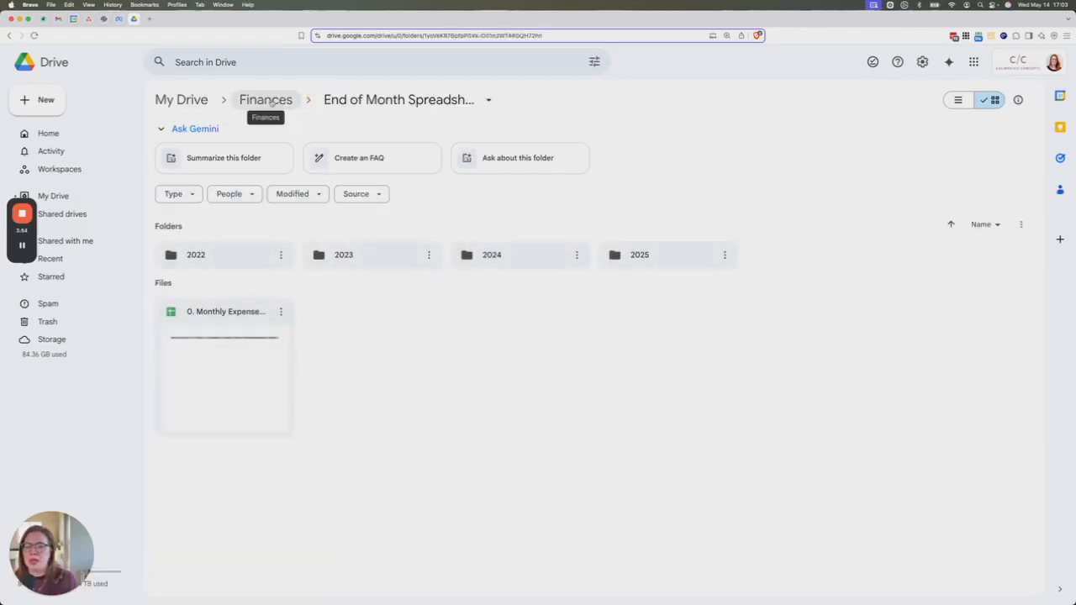
click(284, 105)
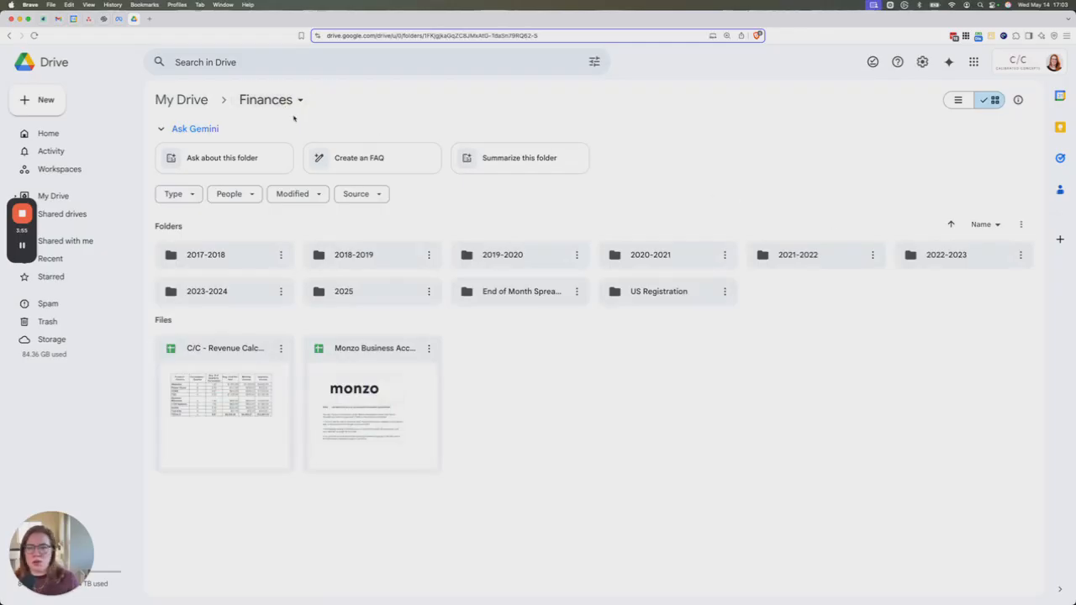
click(181, 100)
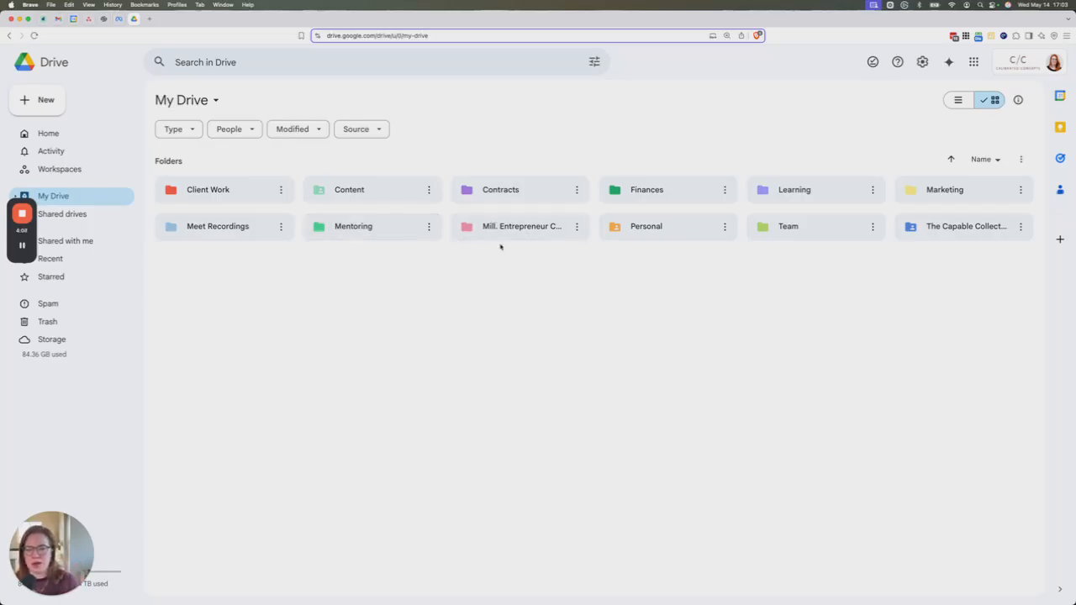
double_click(836, 223)
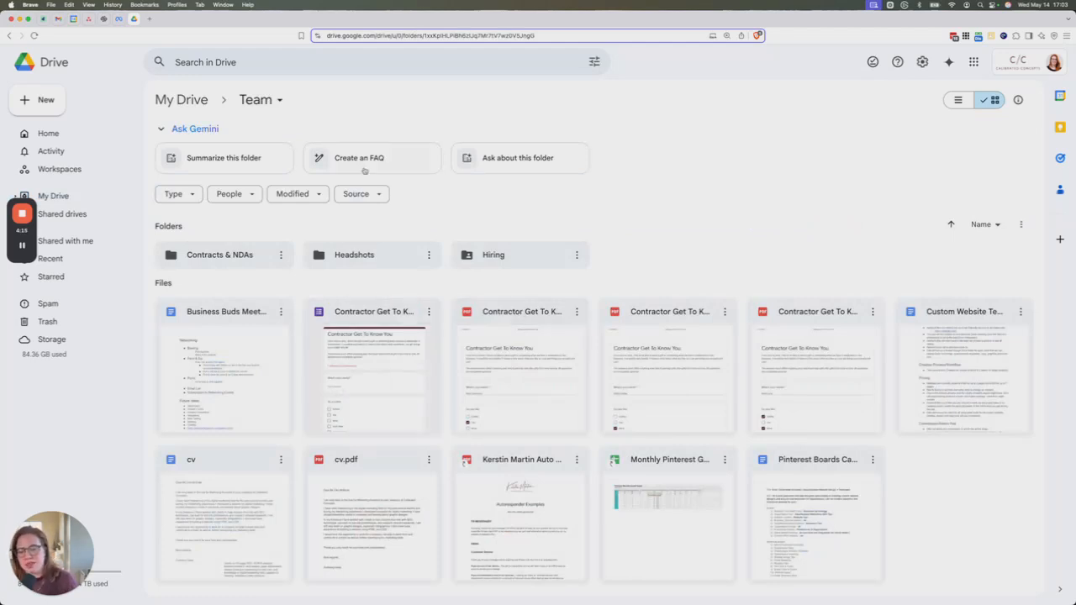
click(193, 103)
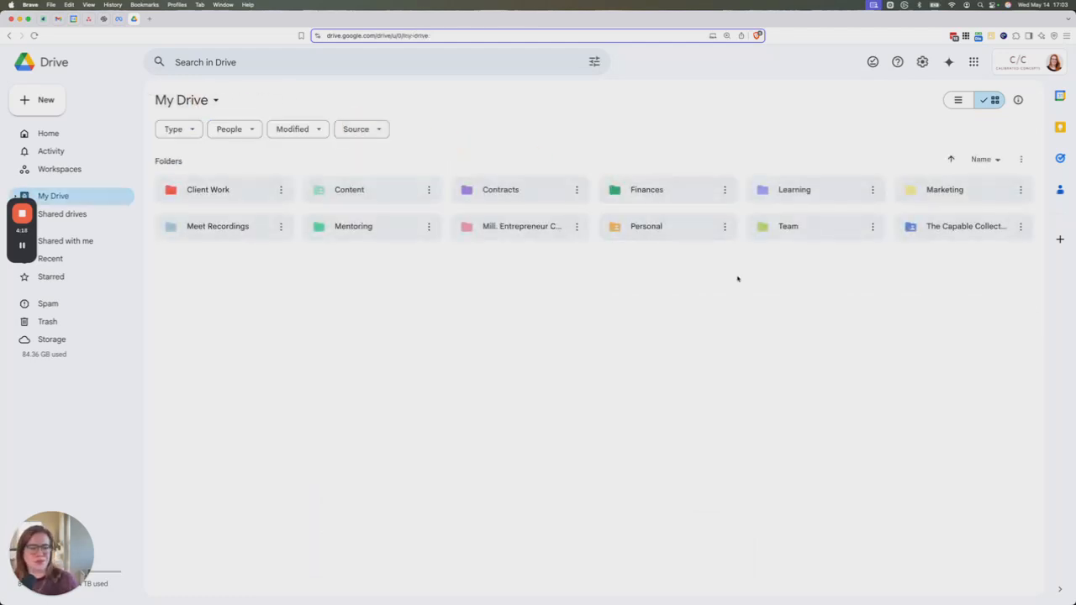
Look inside The Capable Collective folder and its Content Library subfolder, and return to My Drive.
double_click(980, 238)
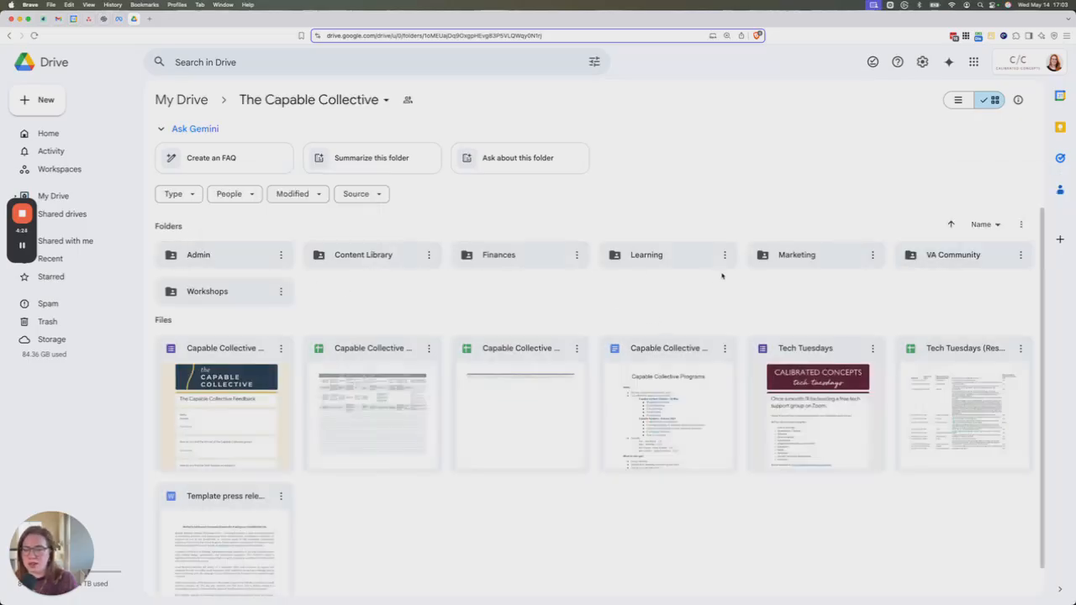
scroll(721, 276, down, 1)
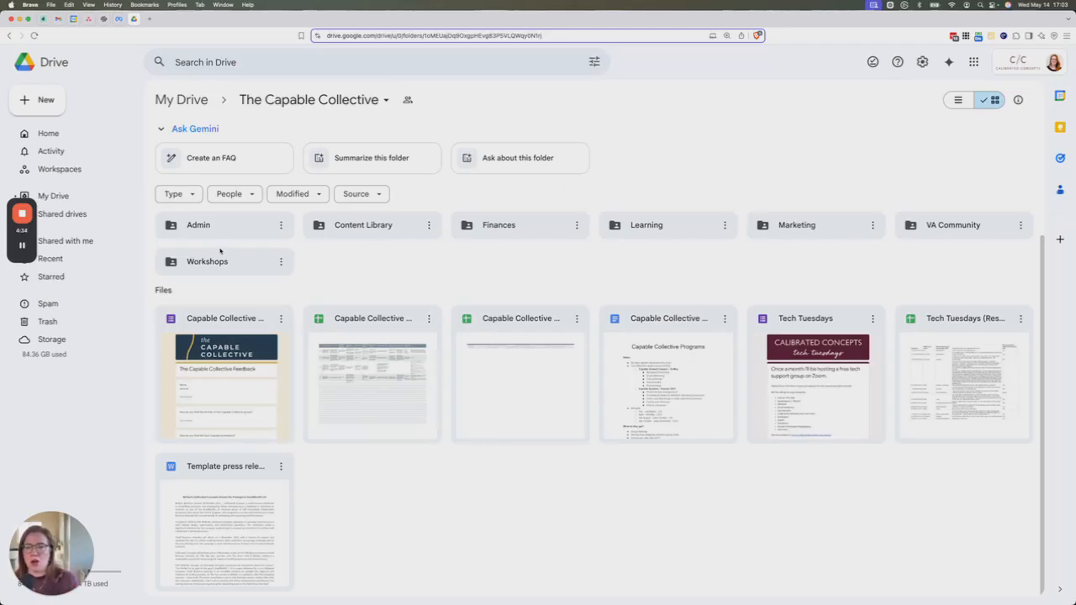
click(361, 225)
double_click(362, 225)
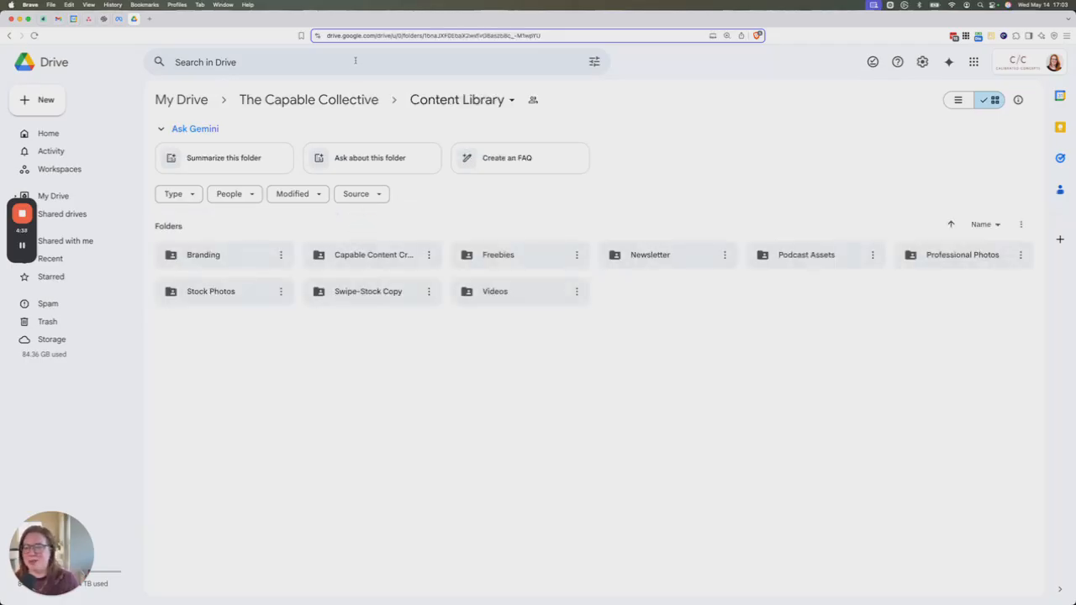
click(182, 105)
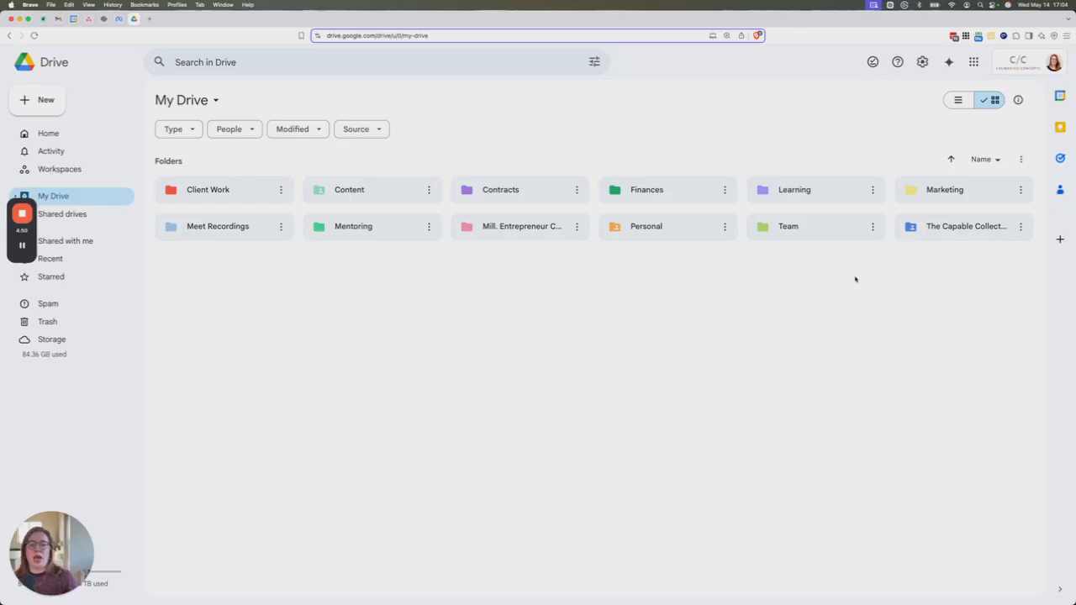
Run an advanced search of the drive for items containing the word "template".
click(411, 63)
text(te)
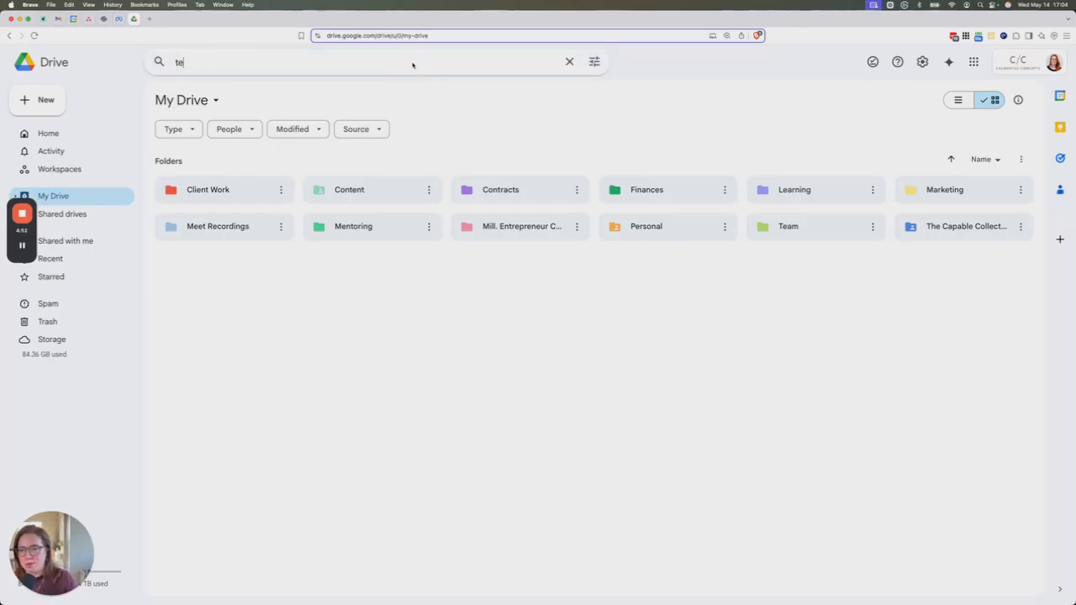
text(mplate)
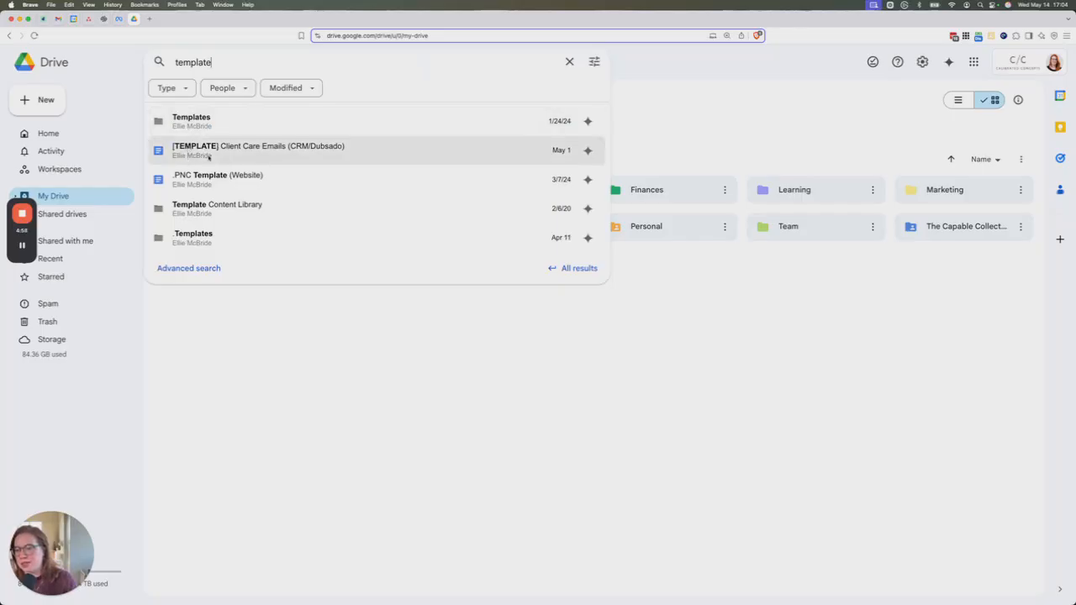
click(203, 269)
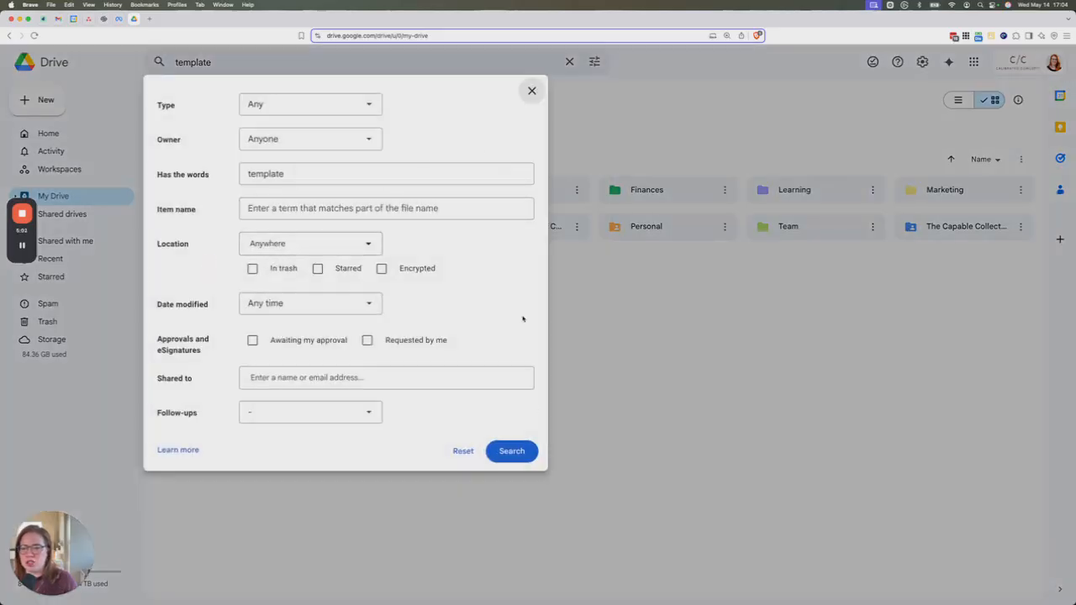
click(512, 449)
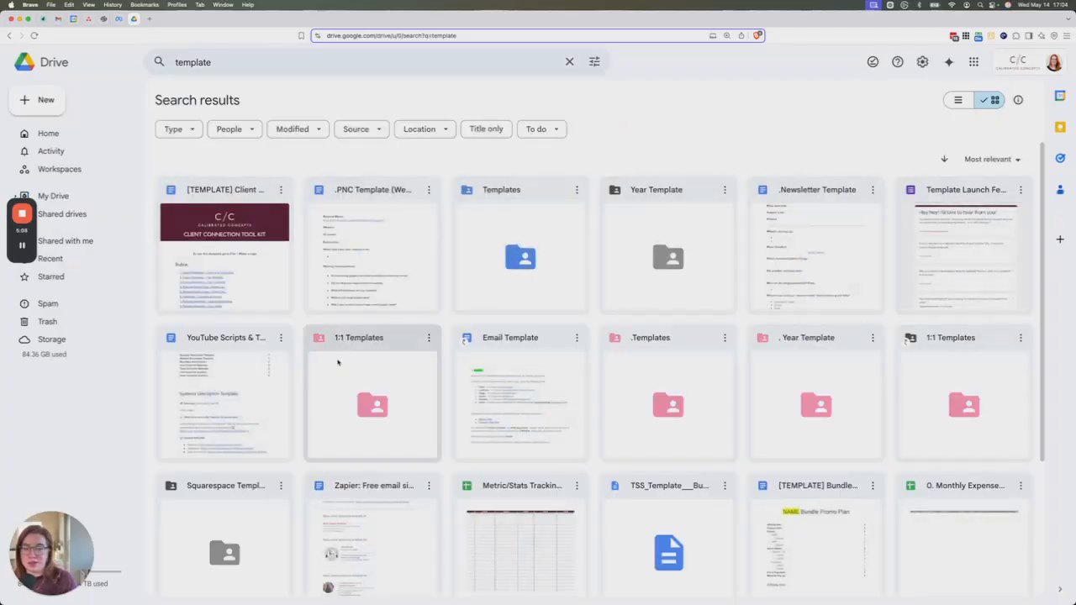
Browse the template search results, clear the search and return to My Drive.
scroll(339, 362, down, 2)
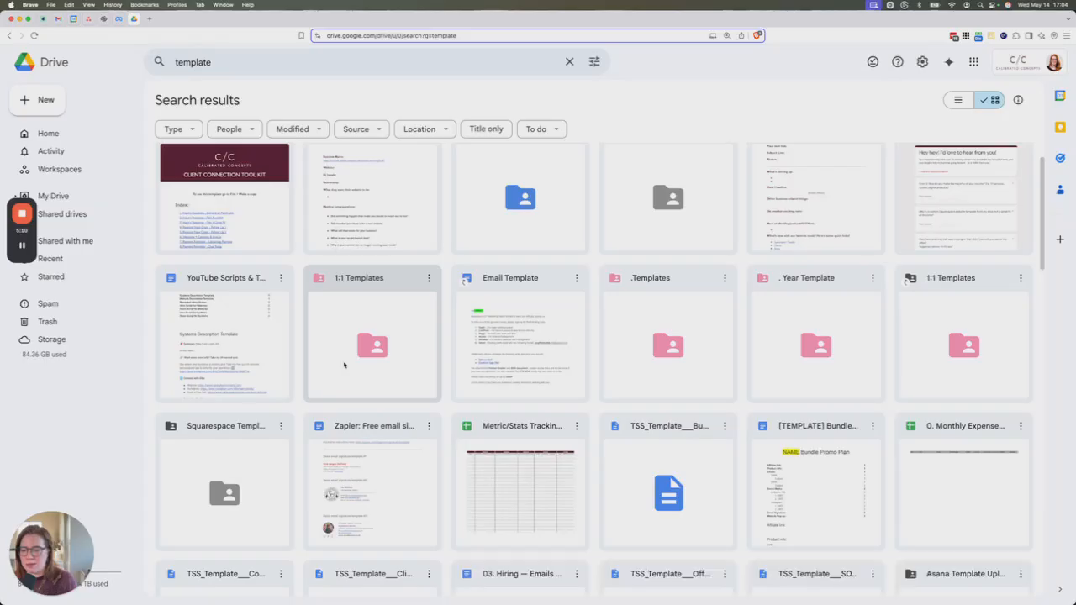
scroll(344, 364, down, 1)
scroll(344, 365, up, 2)
scroll(343, 365, up, 1)
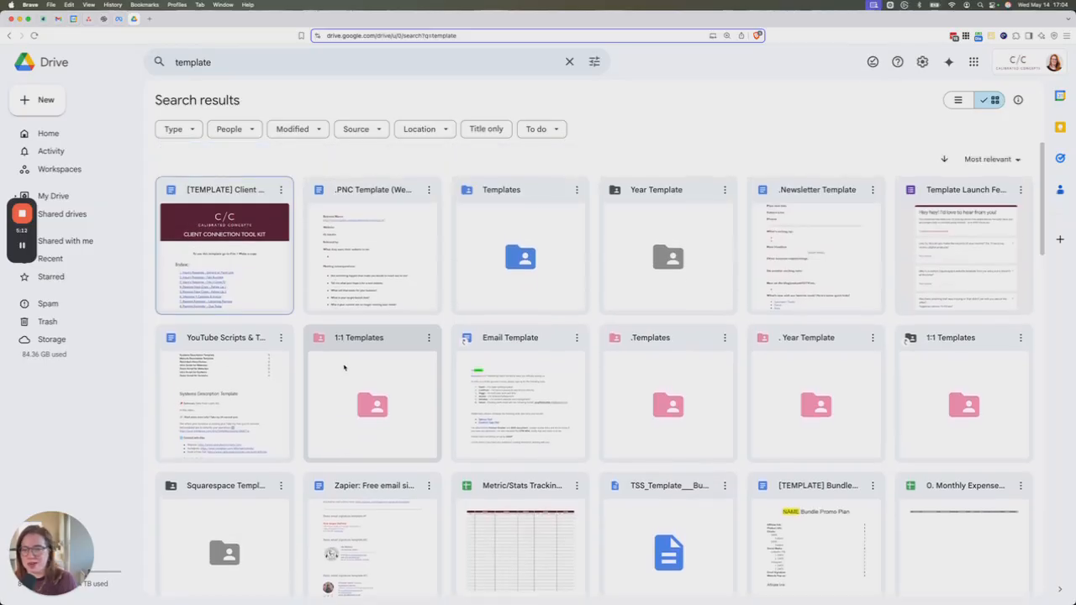
click(569, 61)
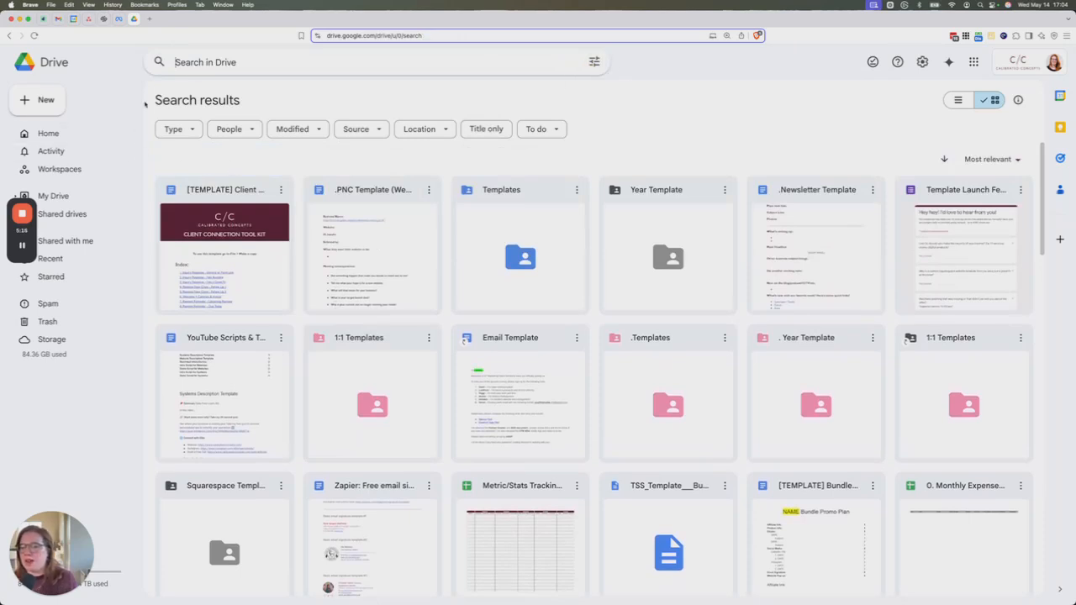
click(45, 196)
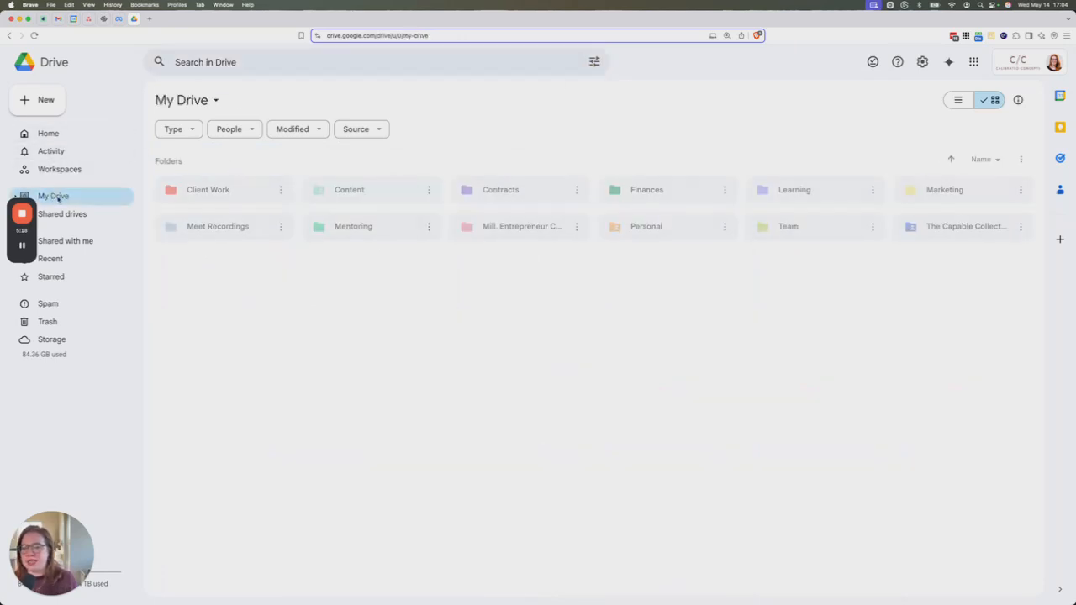
Look at the Client Work folder's dot-prefixed subfolders and template files, and return to My Drive.
click(225, 189)
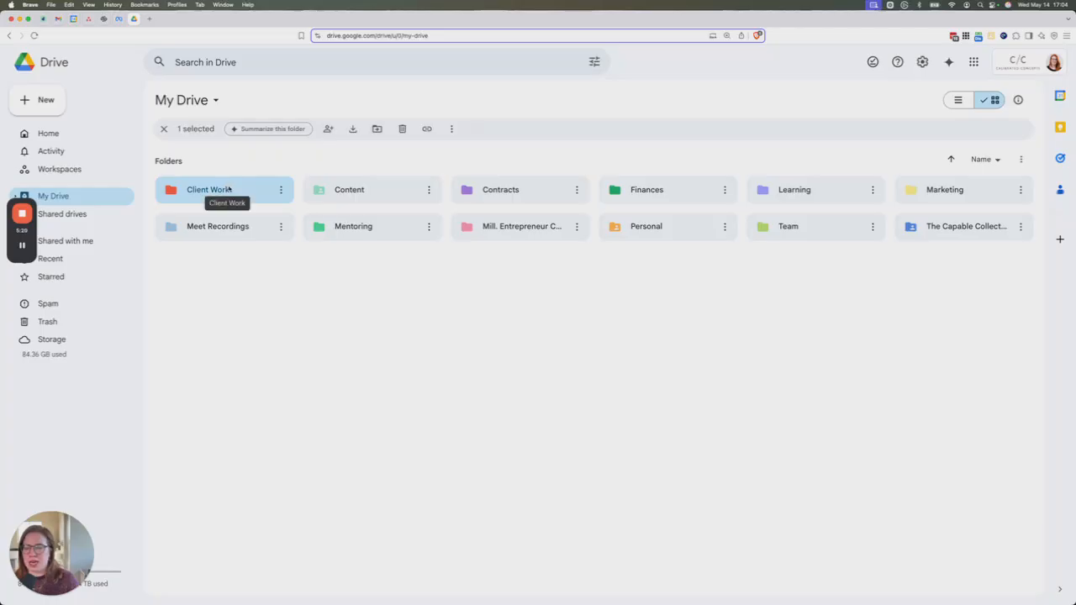
double_click(223, 188)
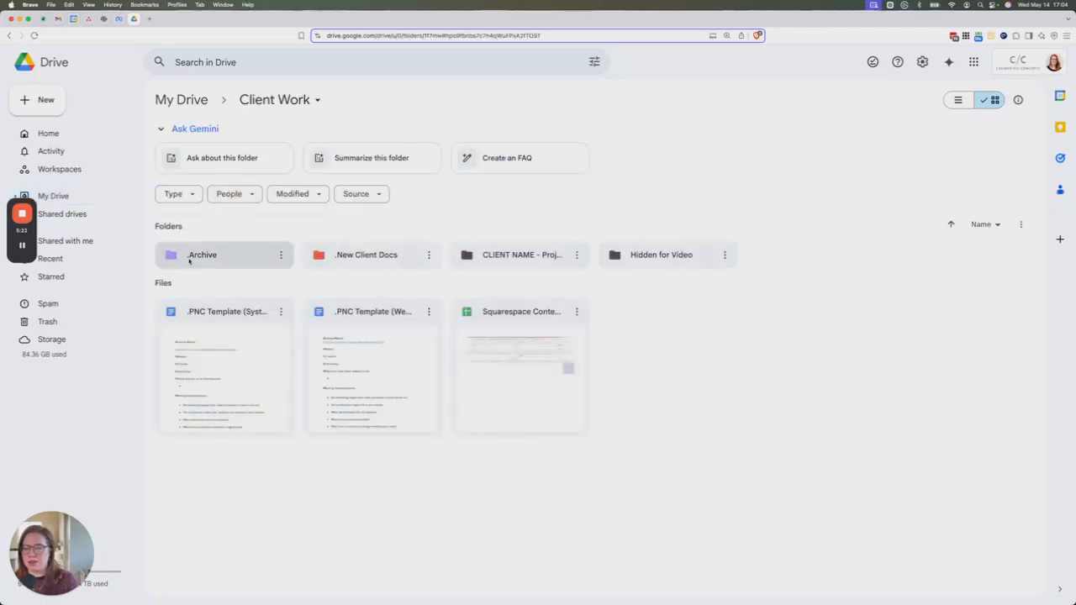
mouse_move(188, 264)
mouse_move(186, 320)
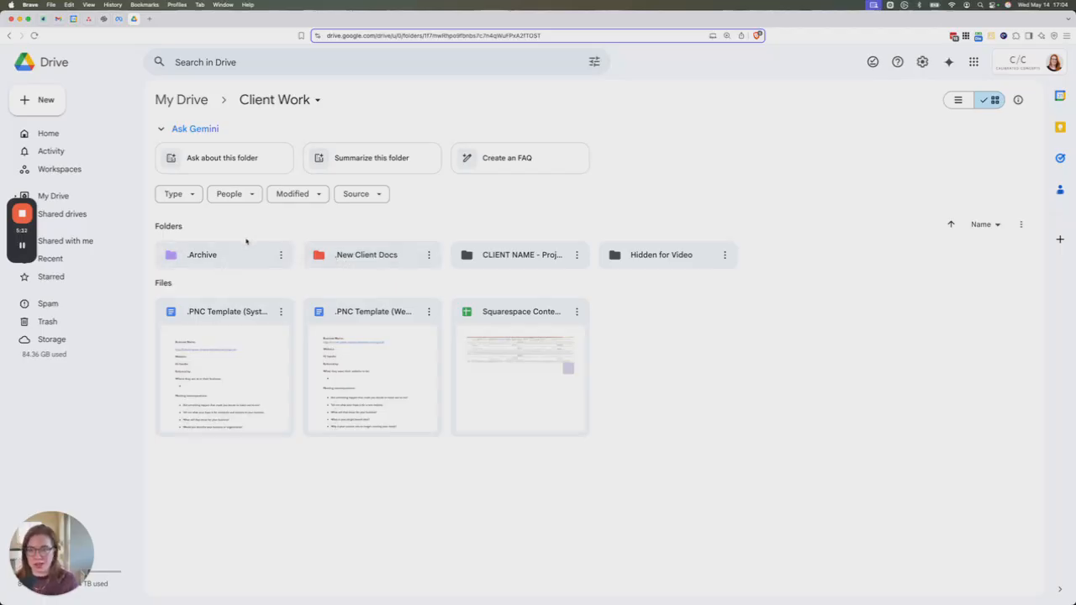
click(180, 99)
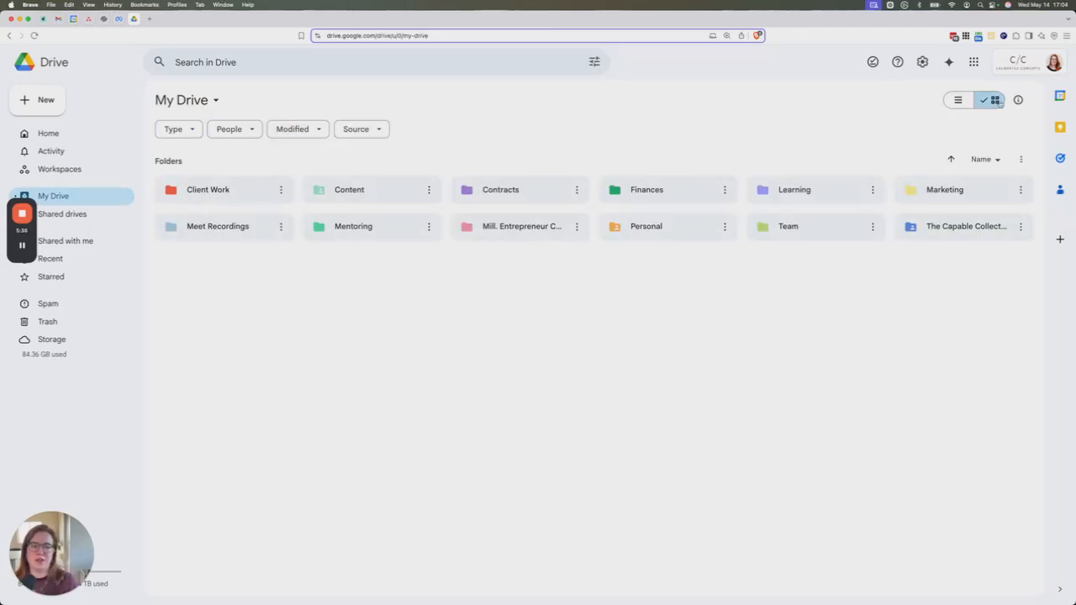
View the My Drive folders in list layout and switch back to grid layout.
click(961, 100)
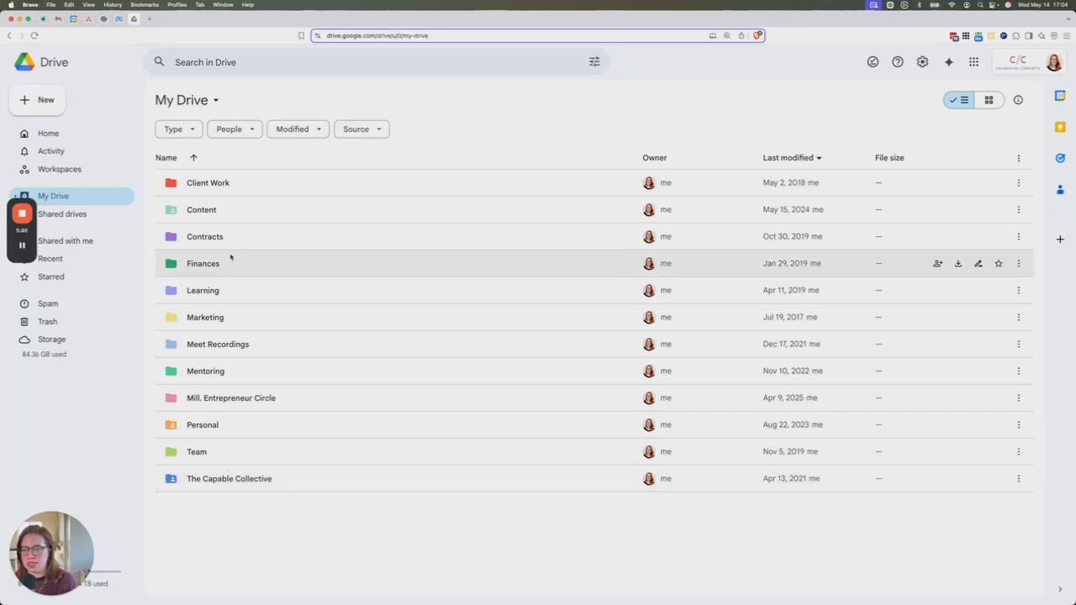
click(991, 101)
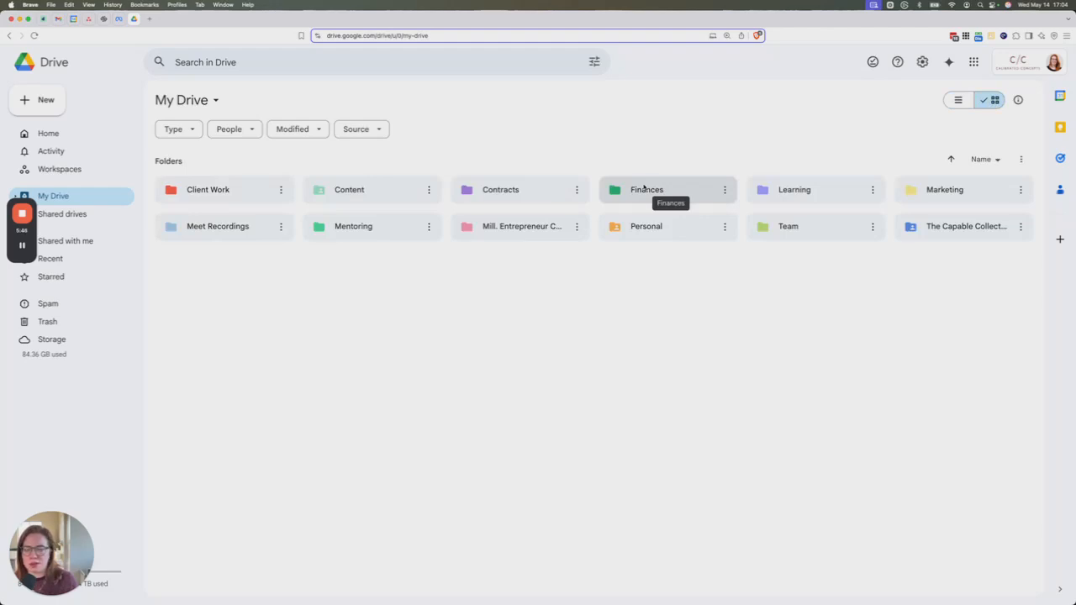
Revisit the Finances folder and the Content folder in turn, returning to the My Drive top level.
double_click(646, 189)
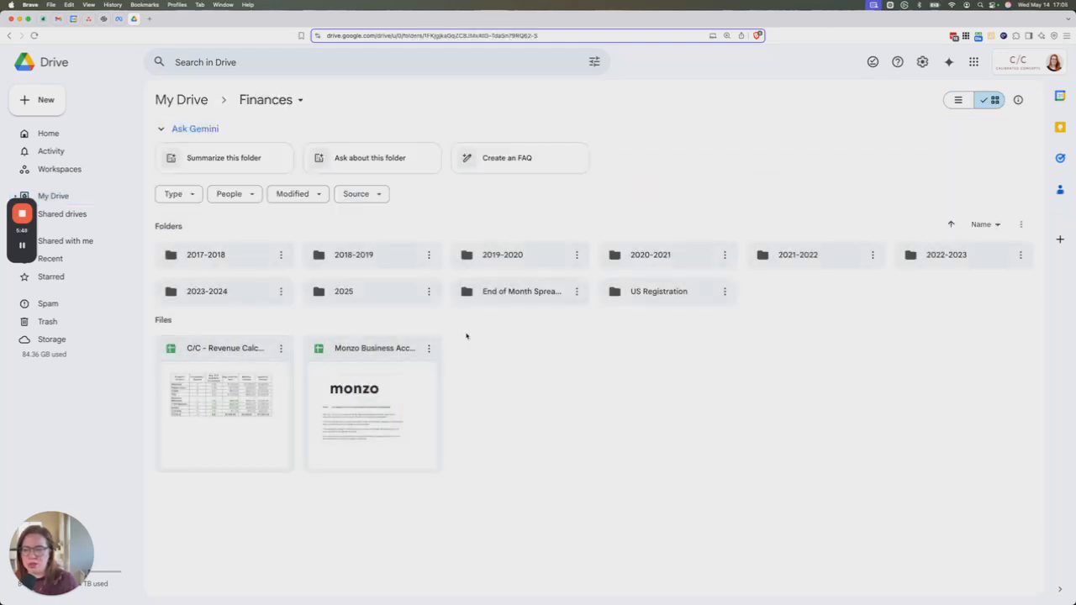
click(180, 101)
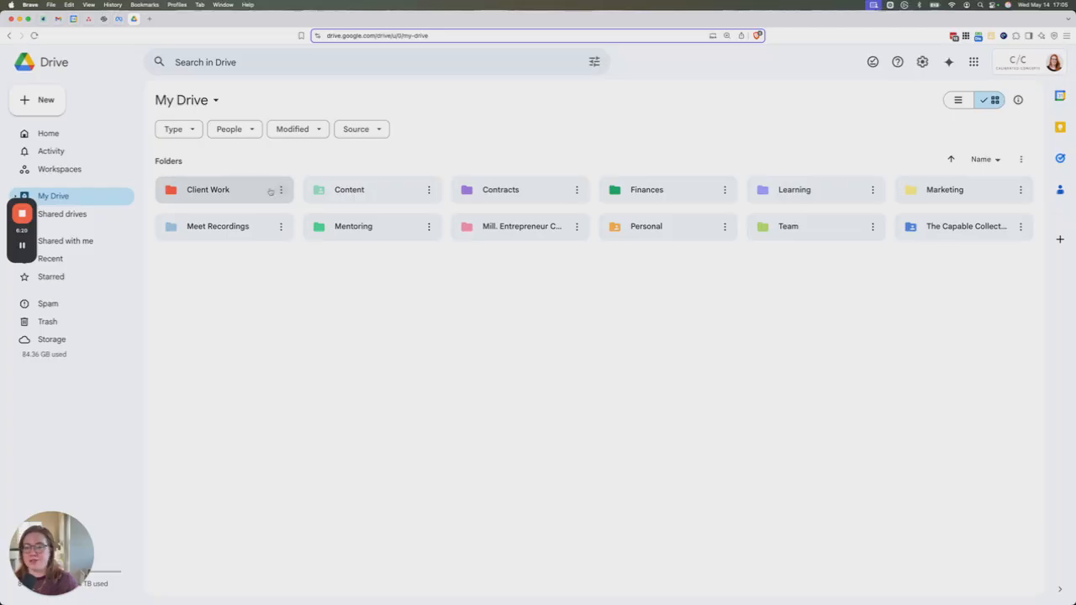
double_click(384, 193)
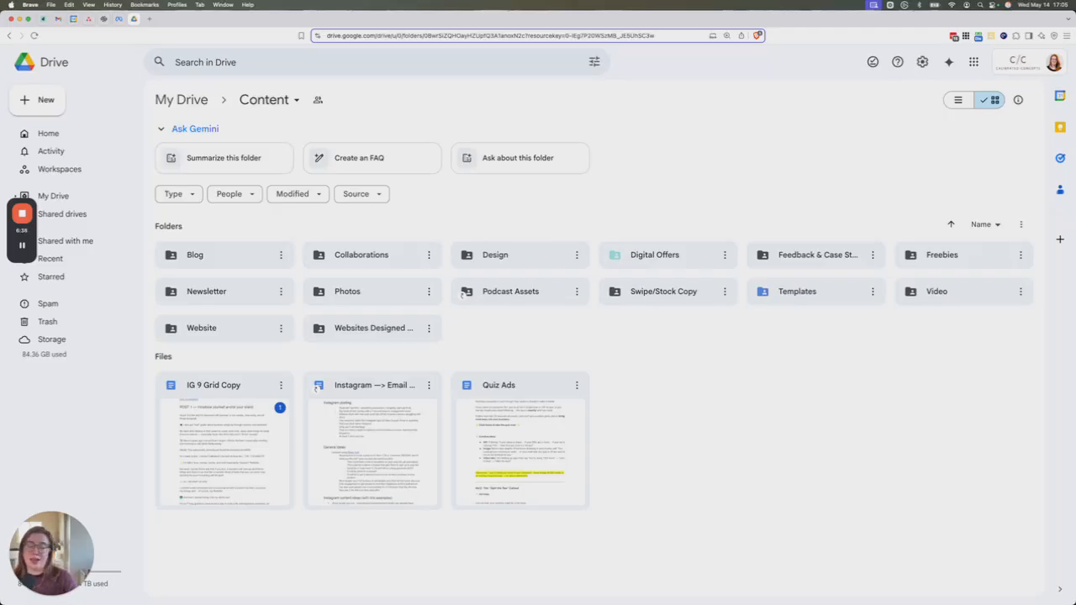
click(181, 99)
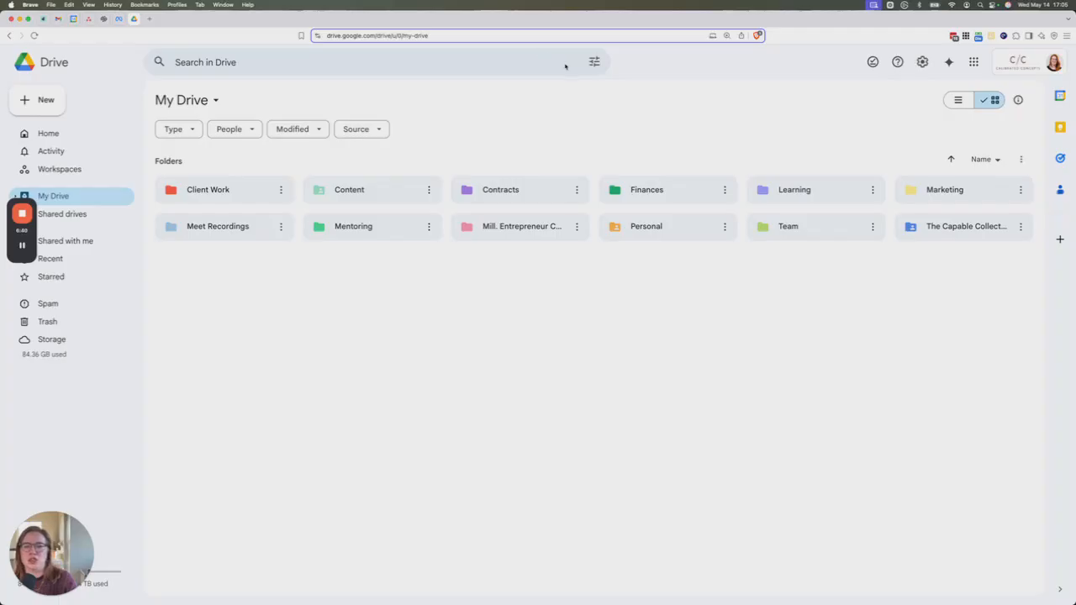
View the Modified date filter choices and the Mentoring folder's Organize options with its folder colors.
click(286, 128)
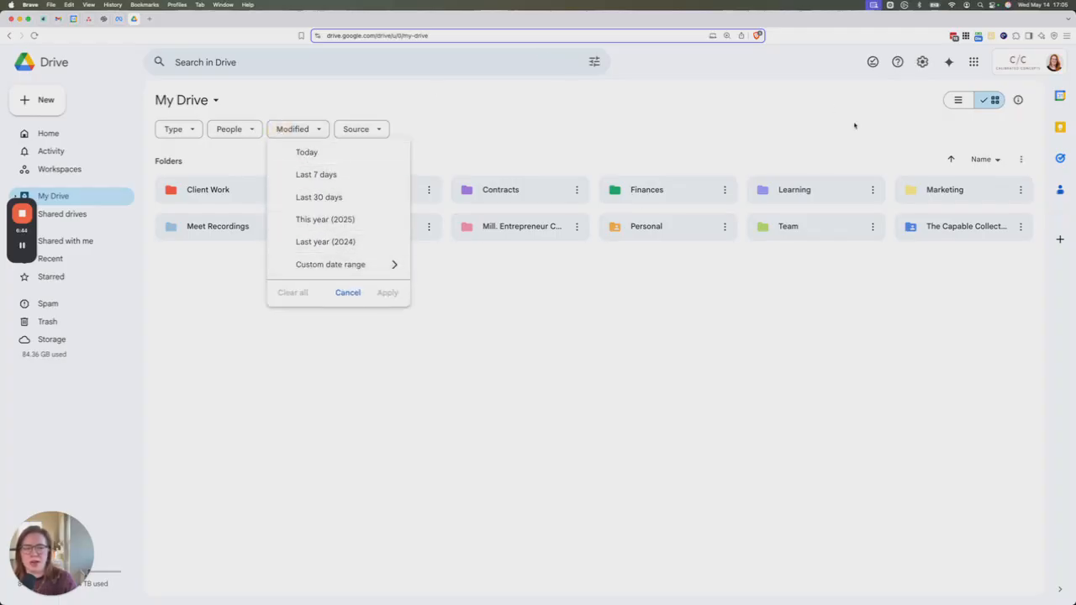
click(786, 133)
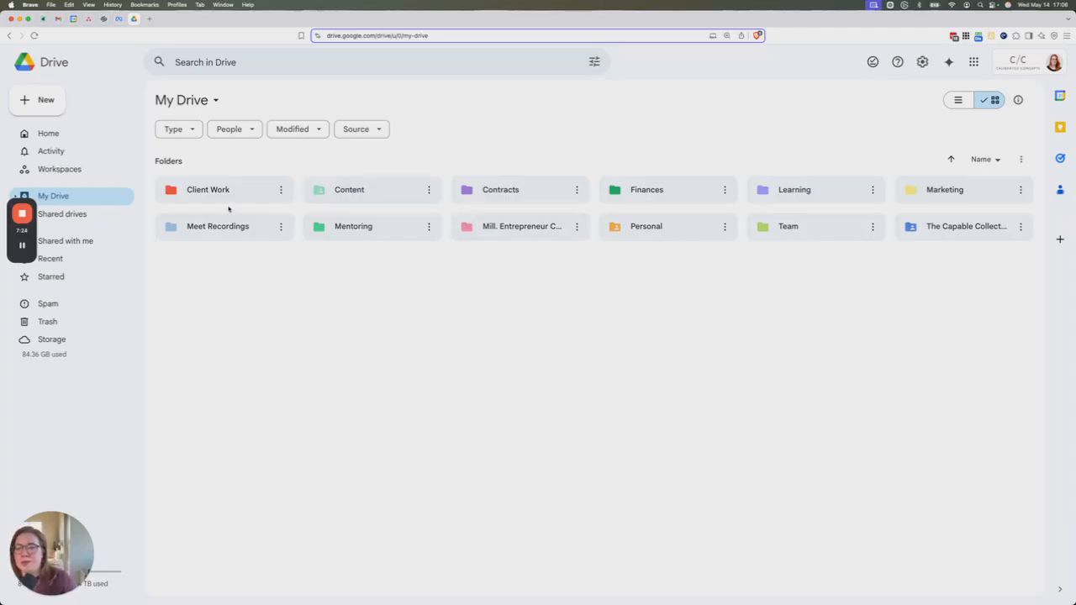
click(429, 226)
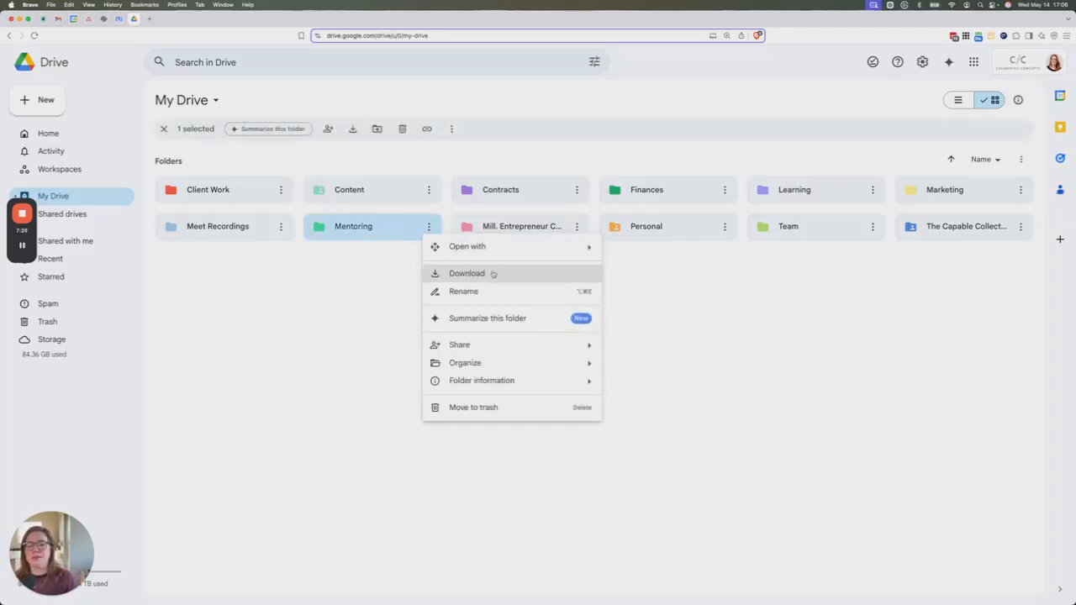
mouse_move(502, 363)
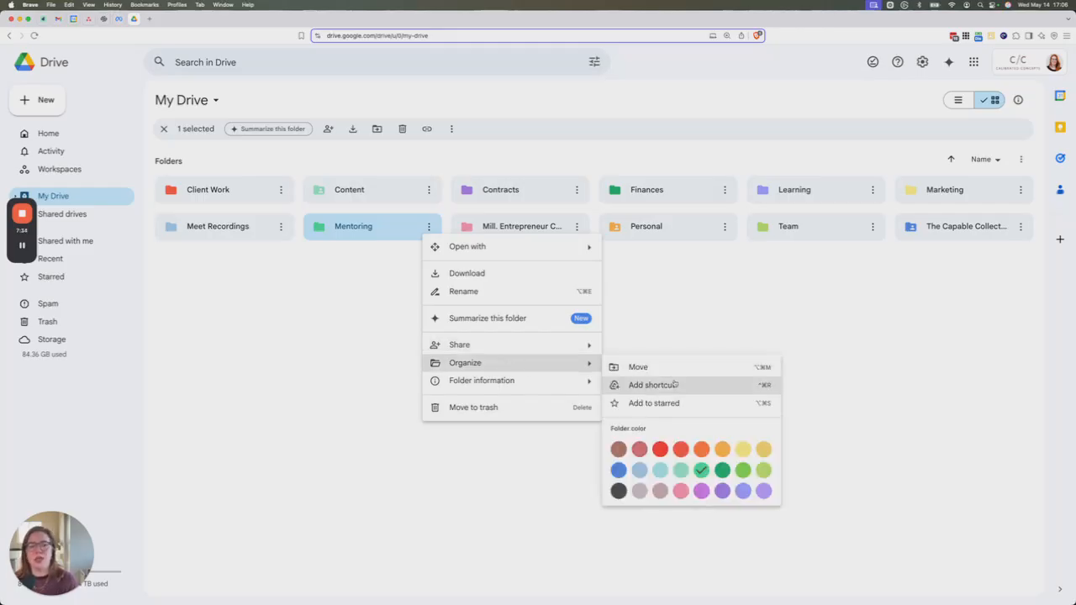
click(749, 288)
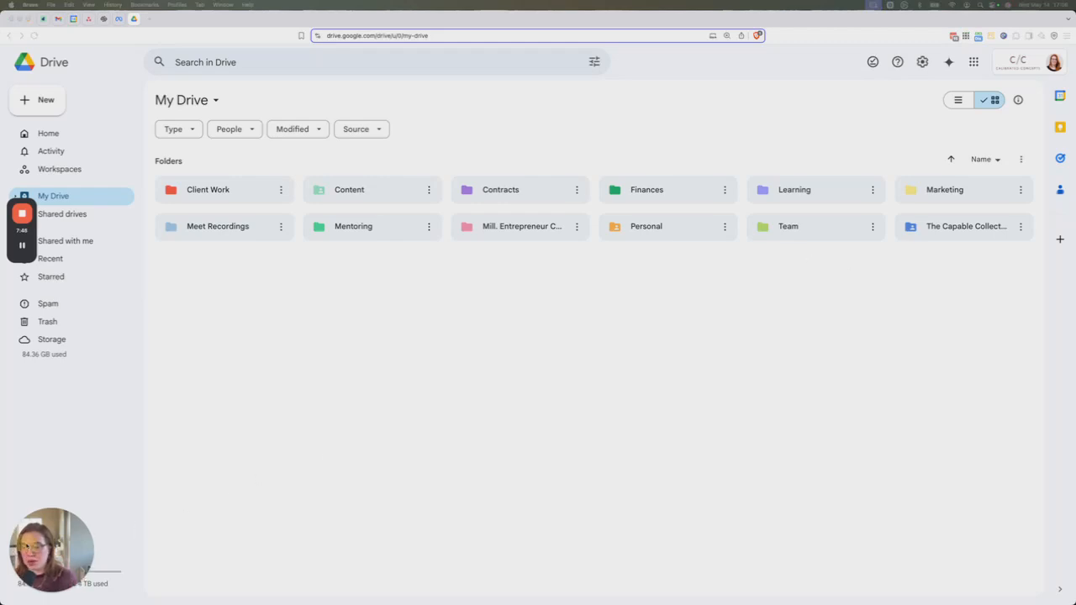
drag(83, 562, 162, 475)
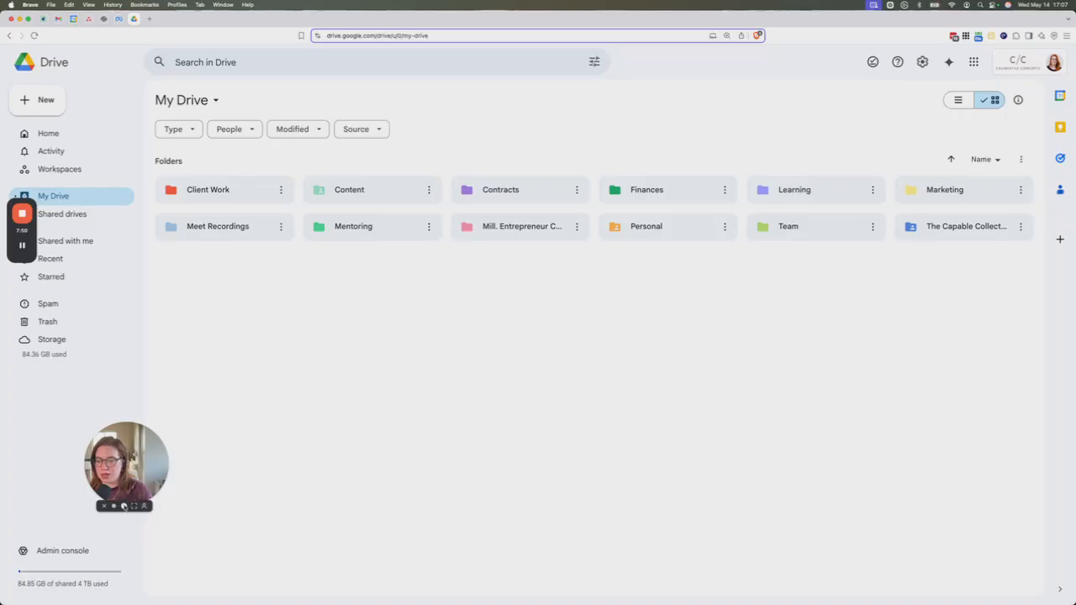
click(128, 509)
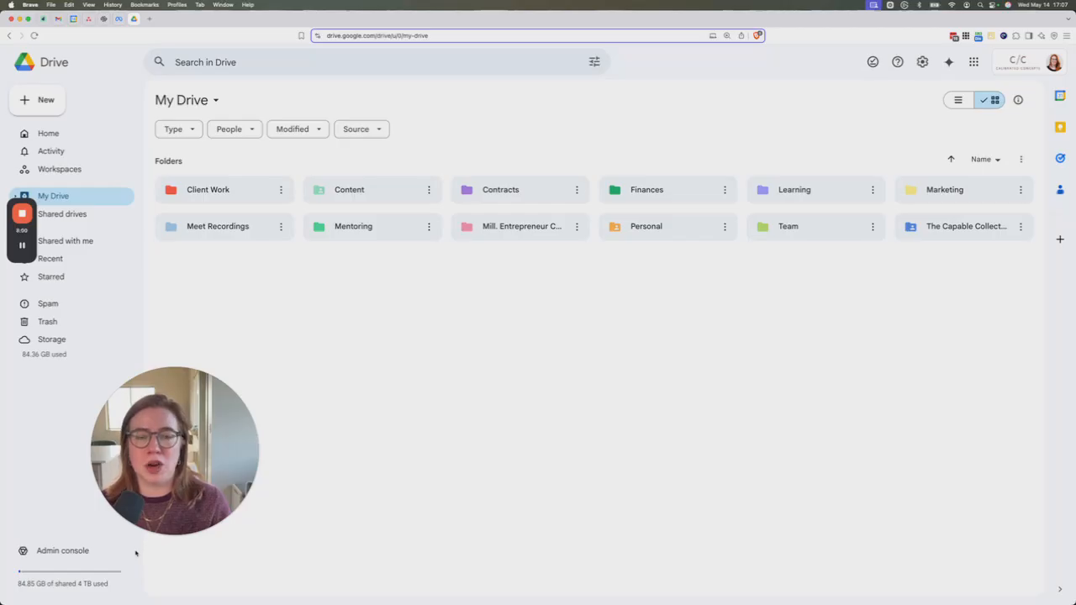
drag(175, 481, 94, 539)
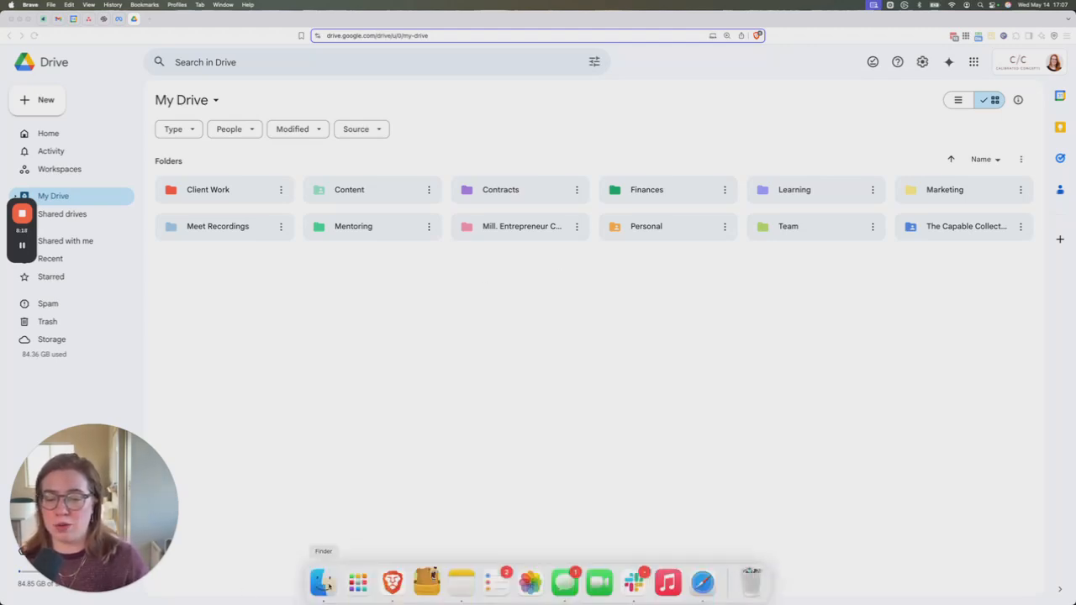
Upload the font file from the Finder Downloads folder into the My Drive top level.
click(318, 587)
drag(198, 196, 522, 352)
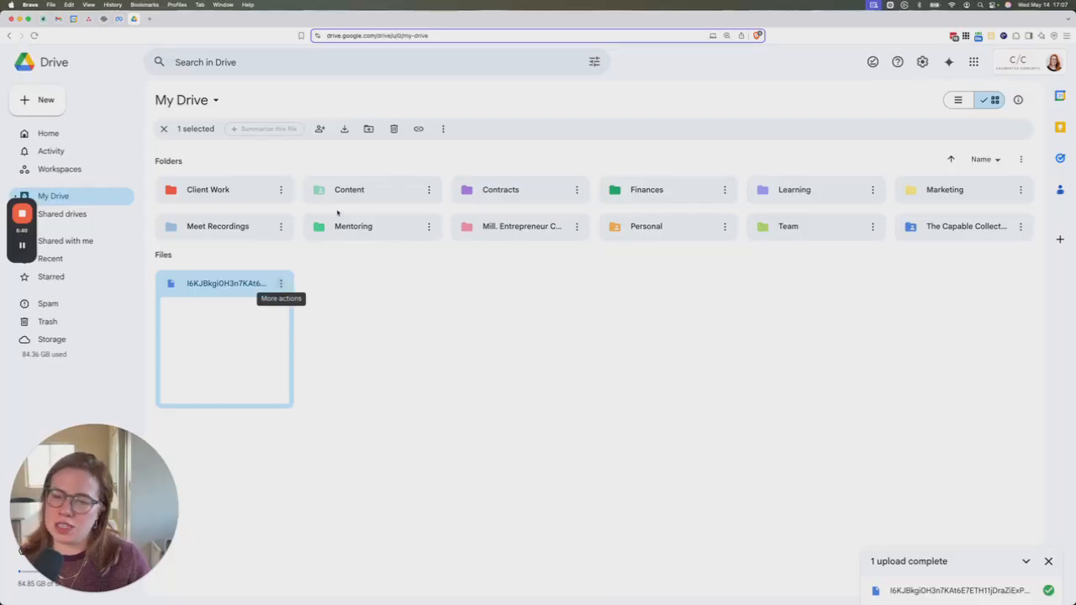
Upload the same font file from Downloads into the Content > Design > Fonts > For Projects folder.
double_click(342, 197)
double_click(527, 254)
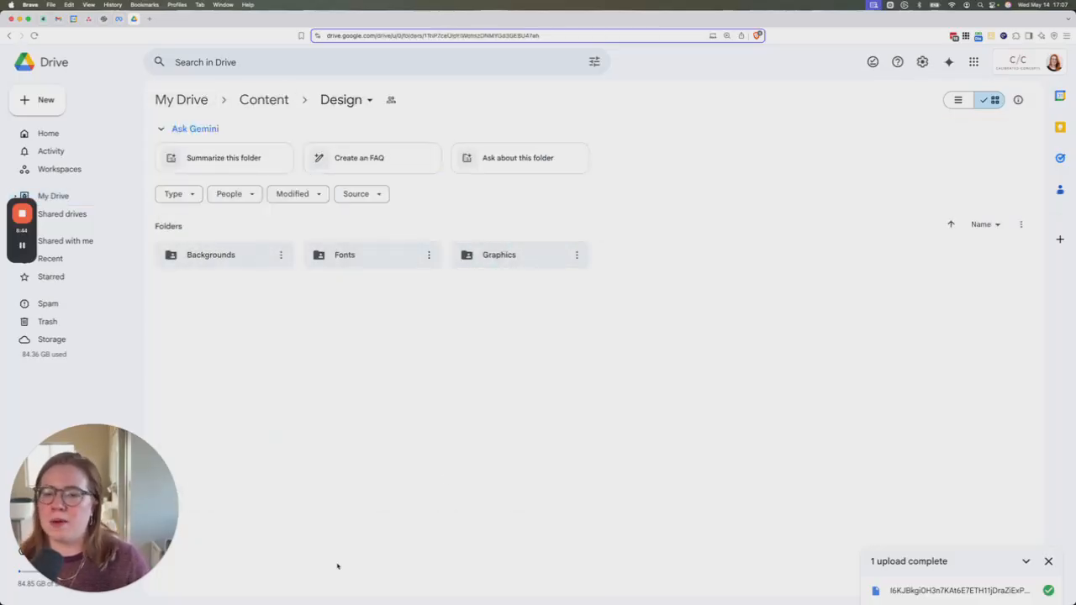
double_click(351, 258)
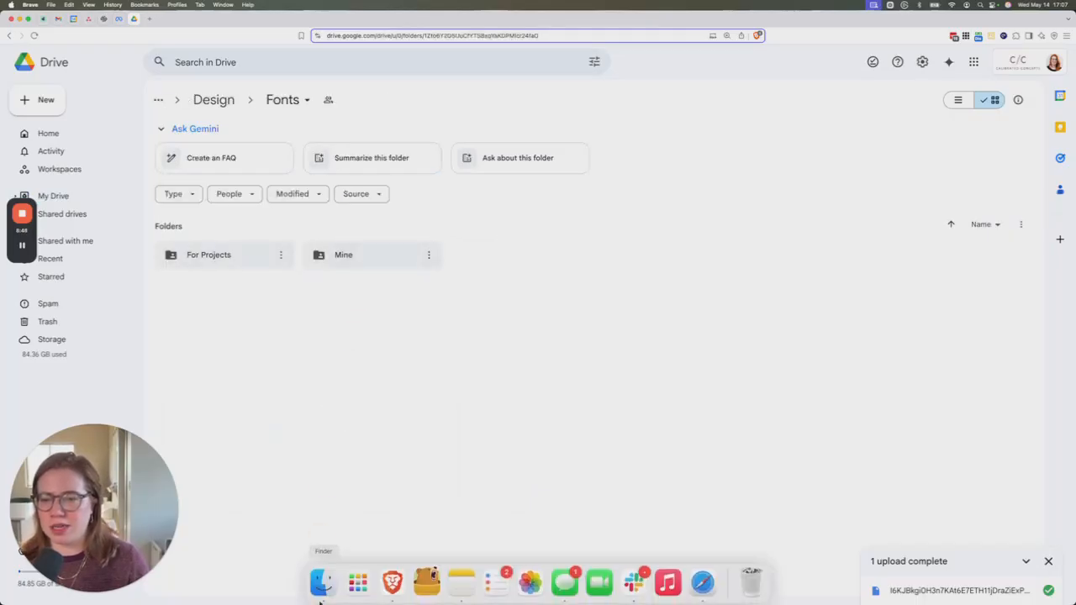
double_click(255, 254)
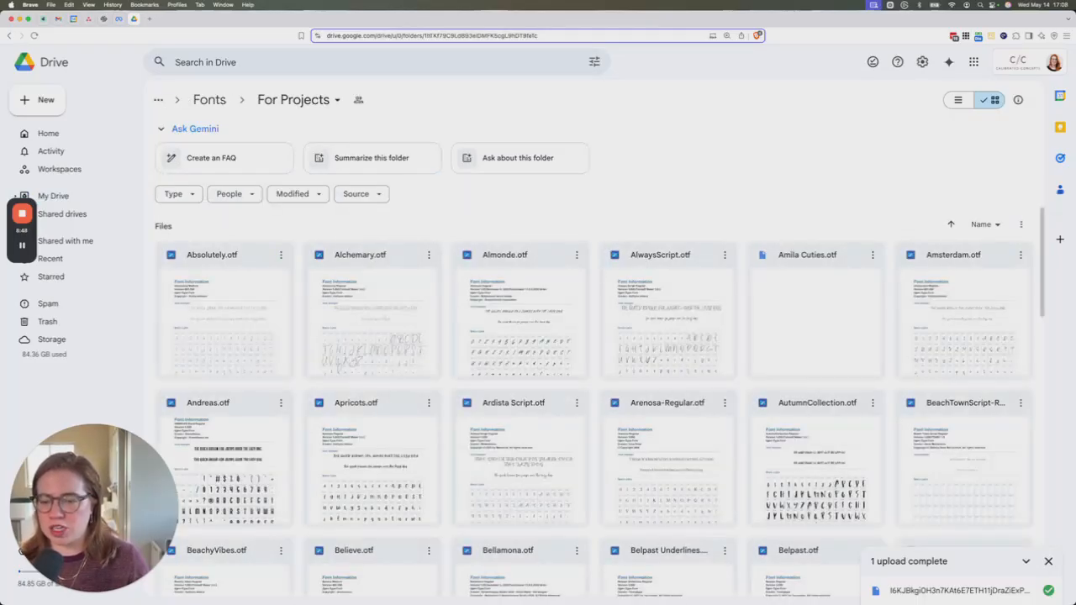
click(321, 582)
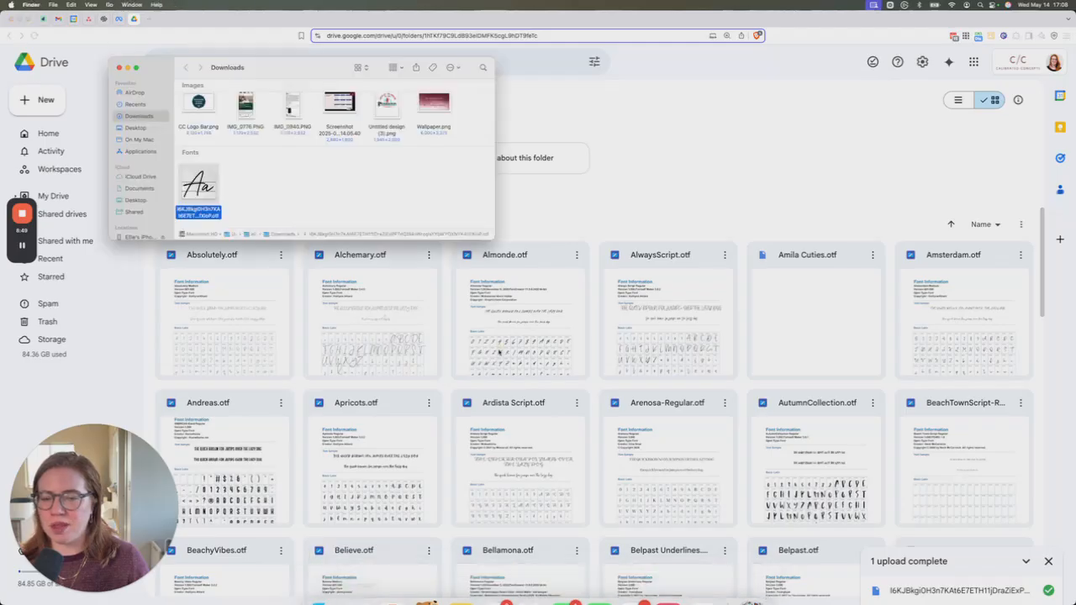
drag(200, 185, 437, 313)
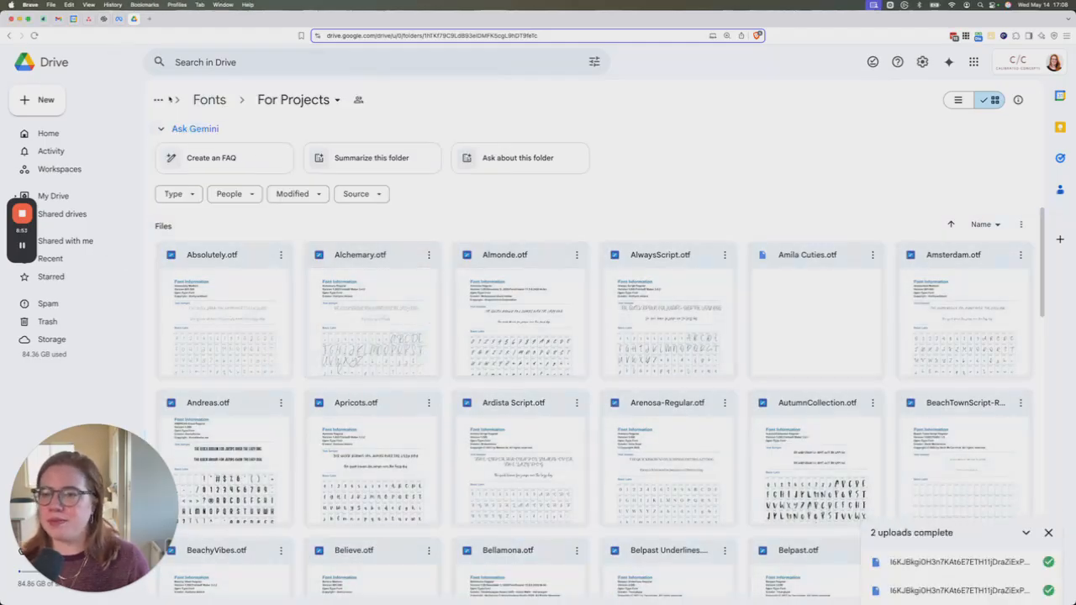
Move the stray copy of the font file at the My Drive top level to the trash.
click(55, 196)
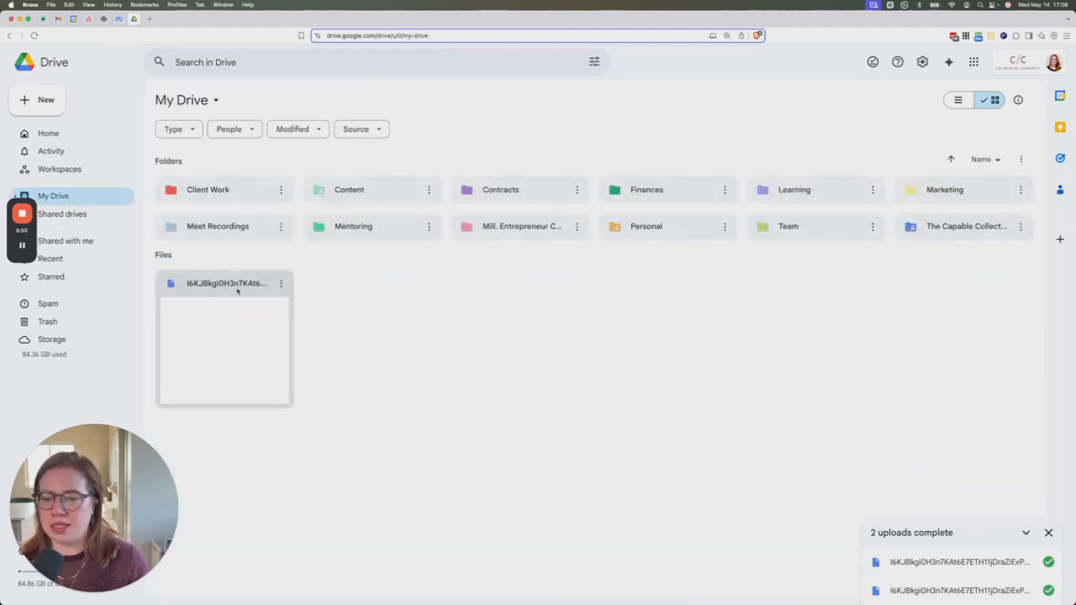
click(282, 284)
click(336, 480)
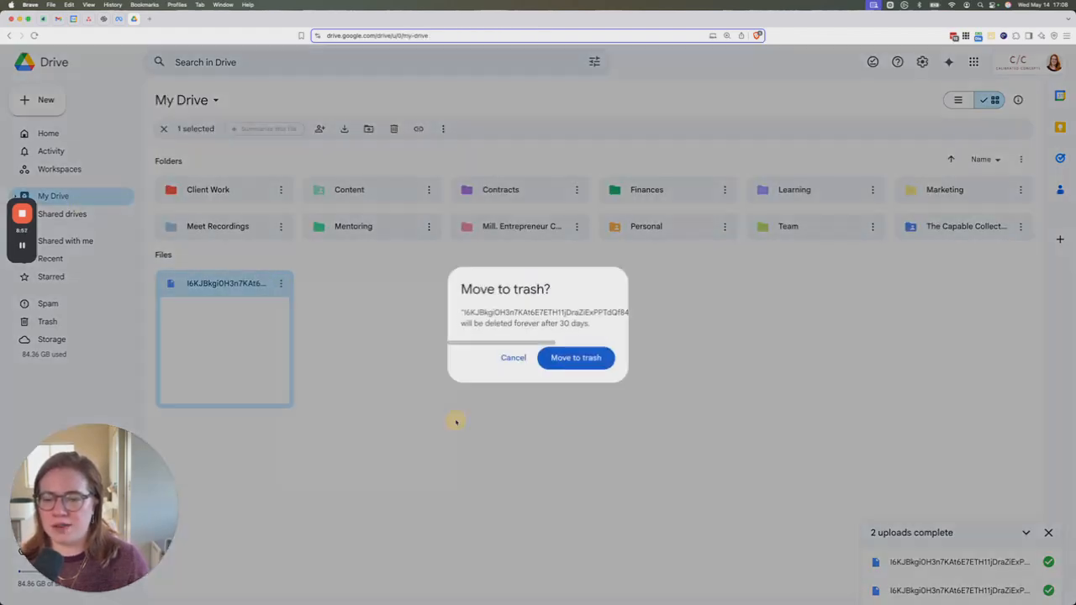
click(583, 365)
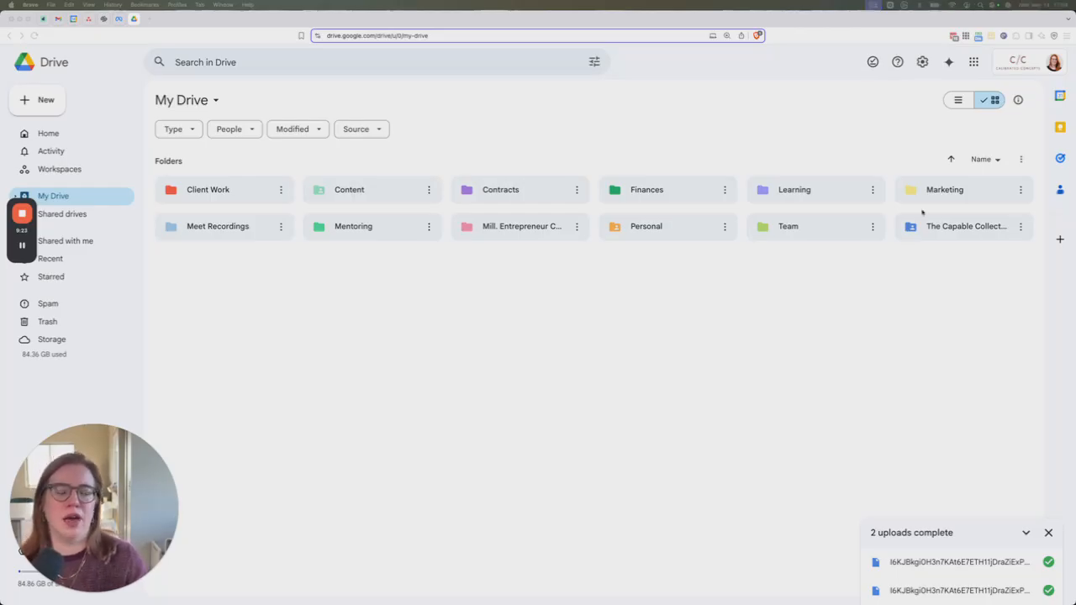
Look at the contents of the Personal folder and return to My Drive.
click(579, 103)
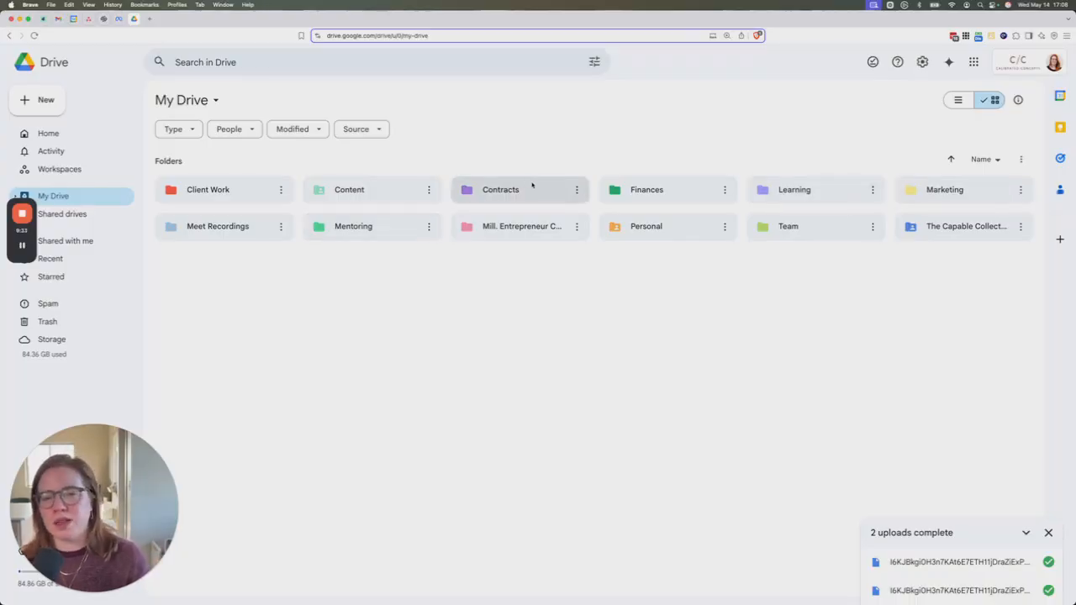
double_click(652, 233)
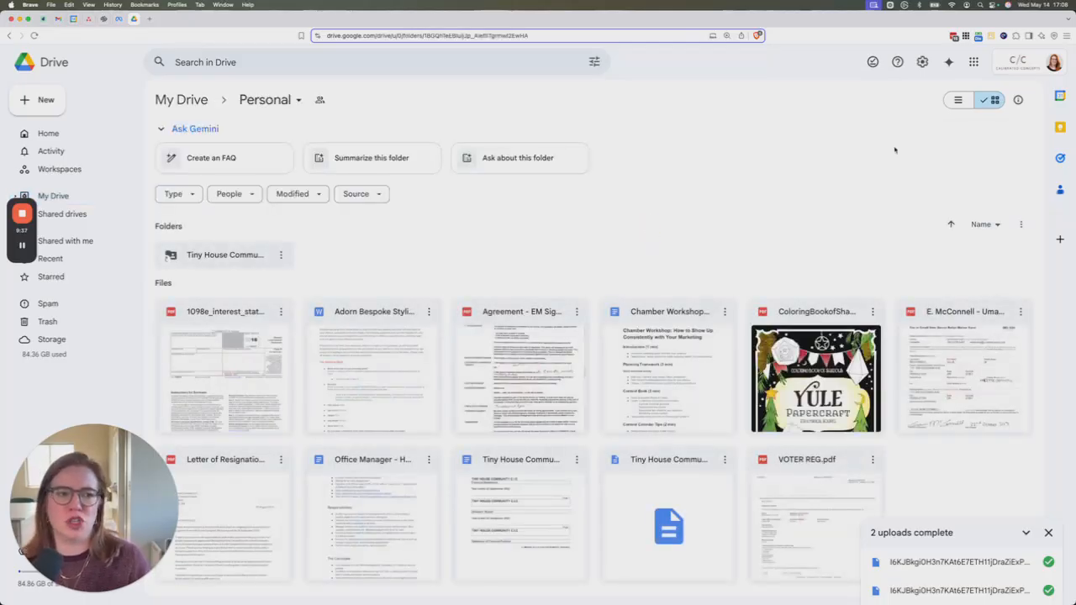
click(181, 99)
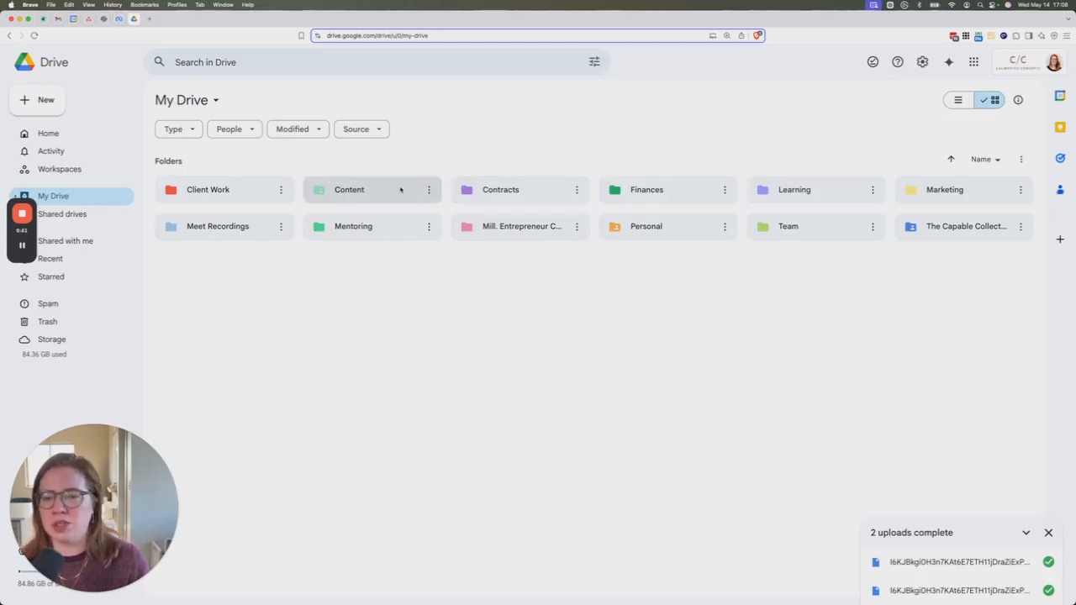
Open the Content folder, review who has access in its sharing settings and copy its share link.
double_click(401, 189)
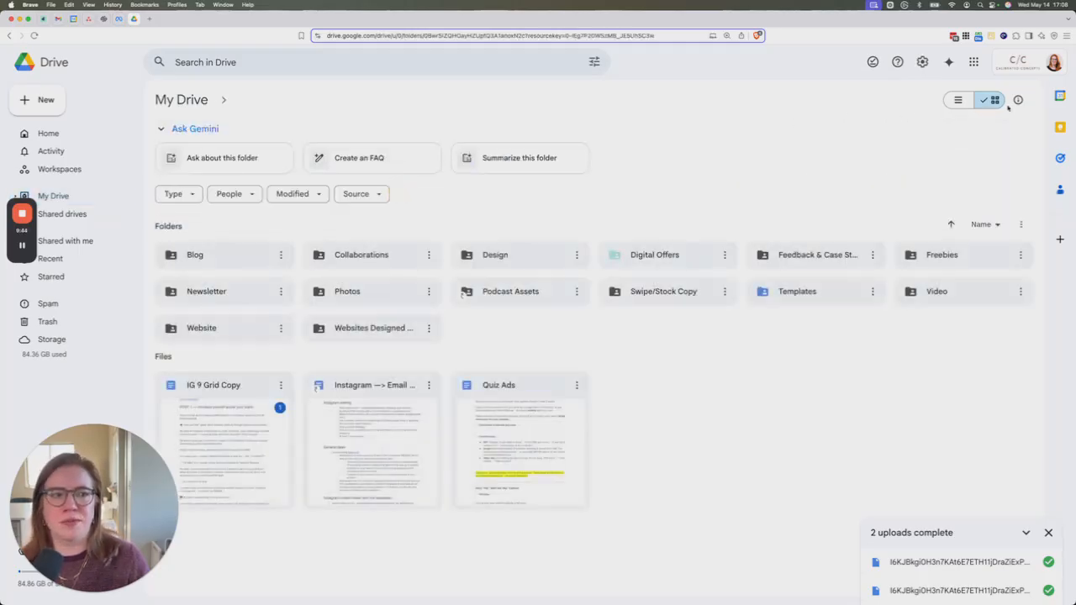
click(231, 194)
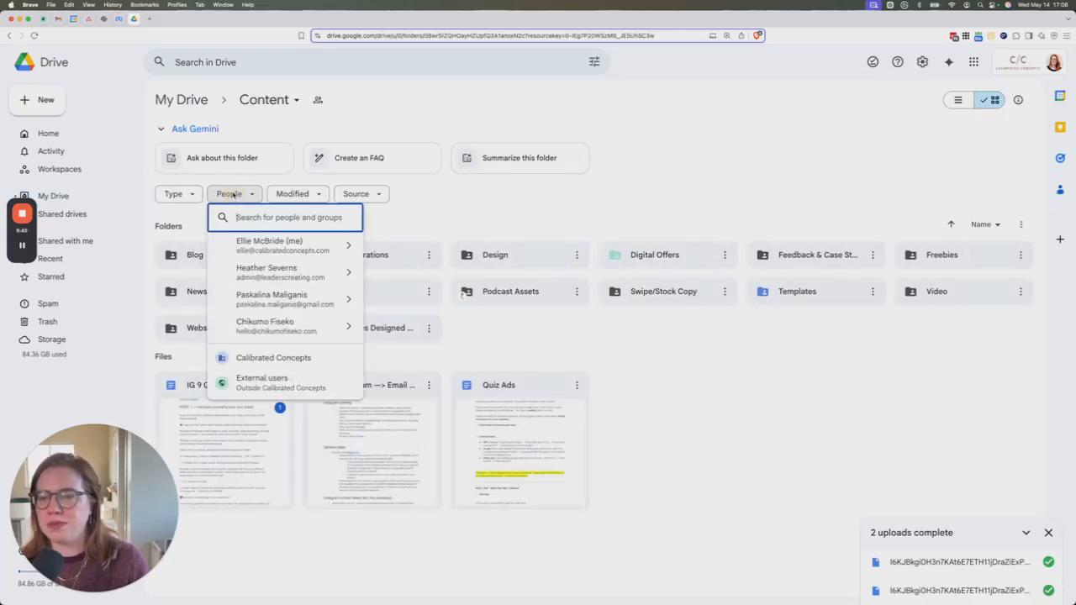
click(694, 193)
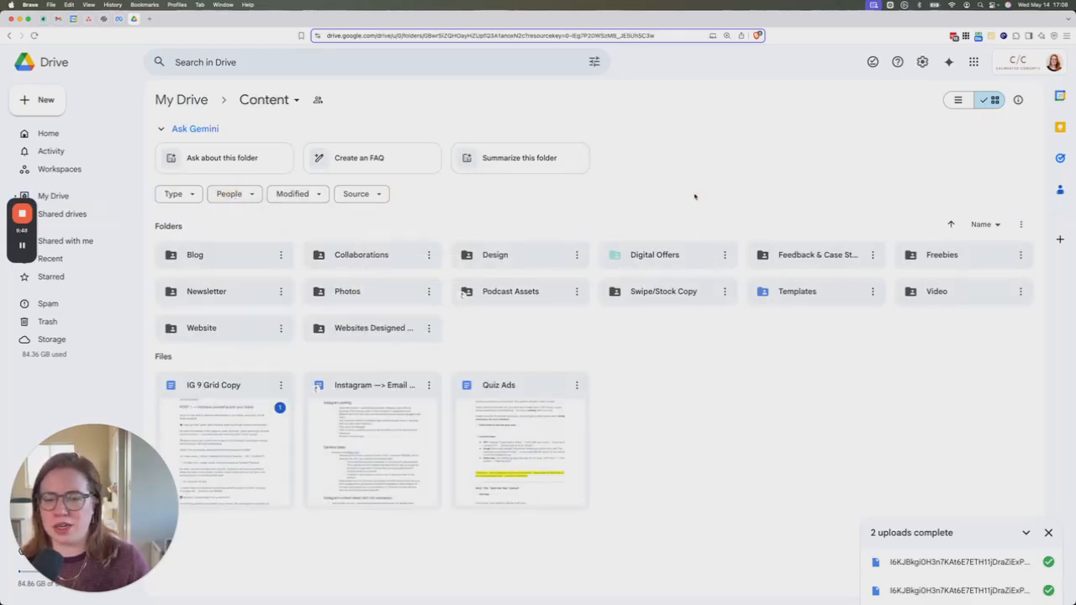
click(297, 101)
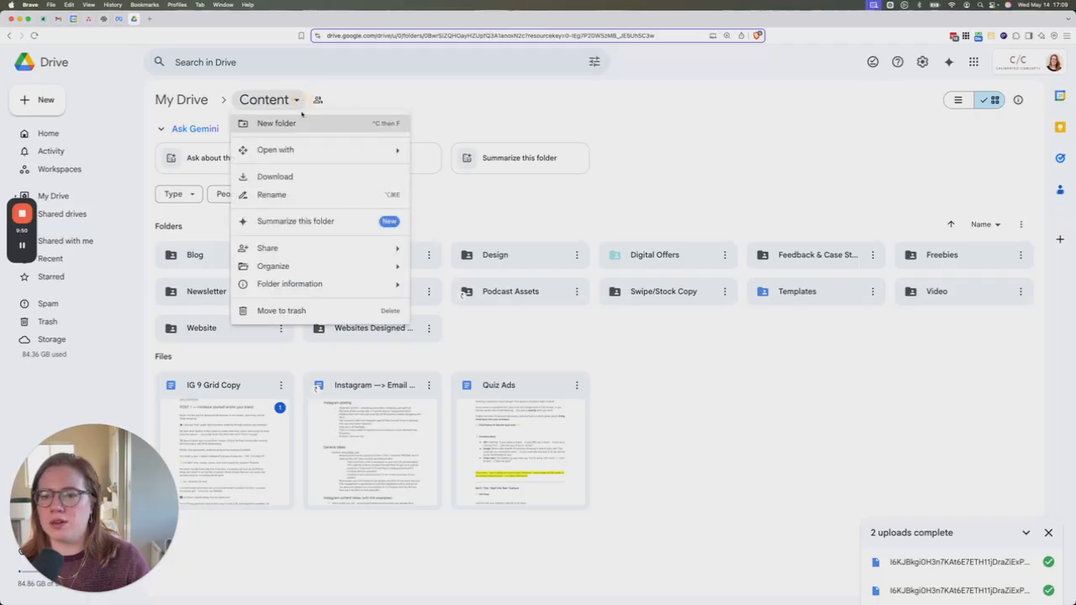
mouse_move(267, 248)
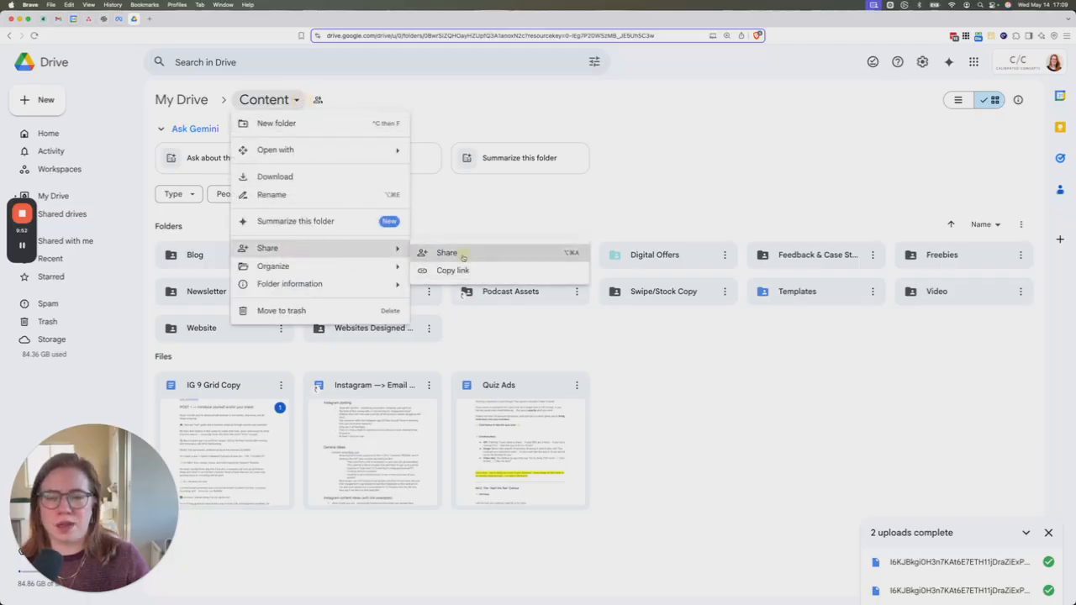
click(463, 254)
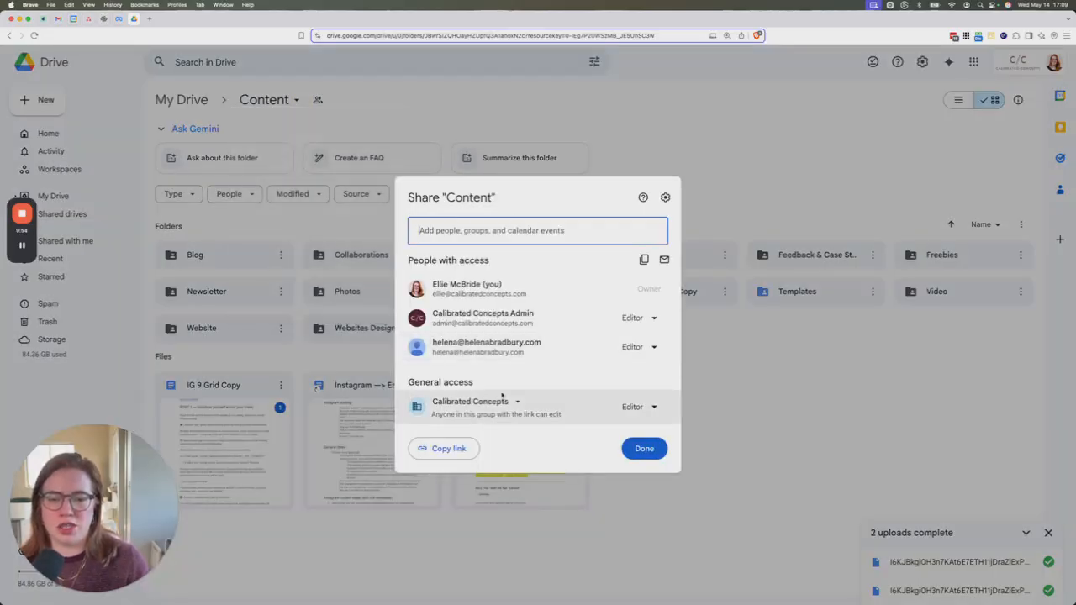
click(460, 454)
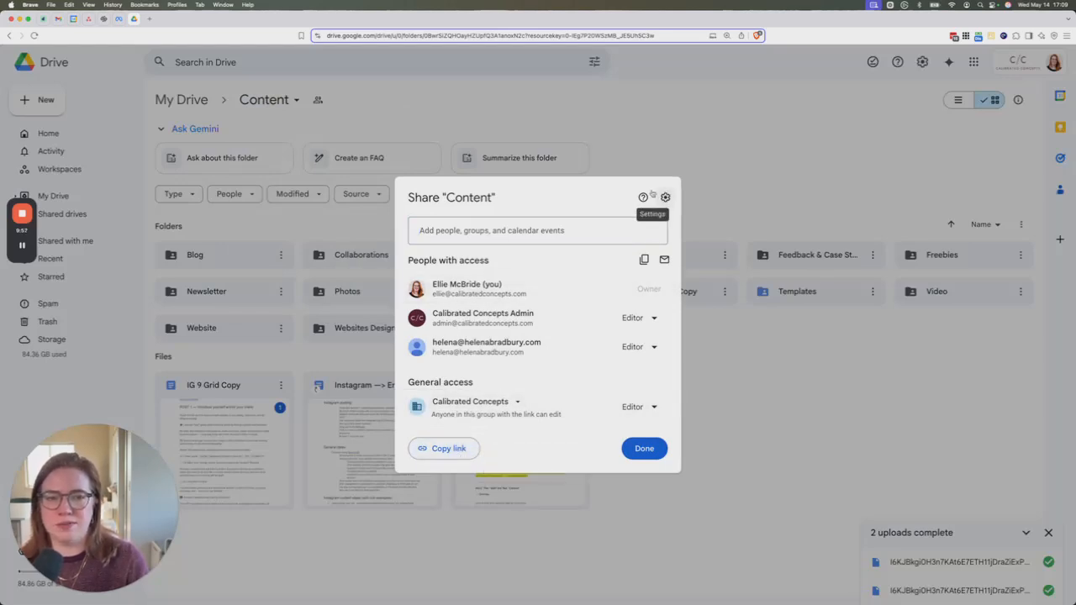
click(665, 161)
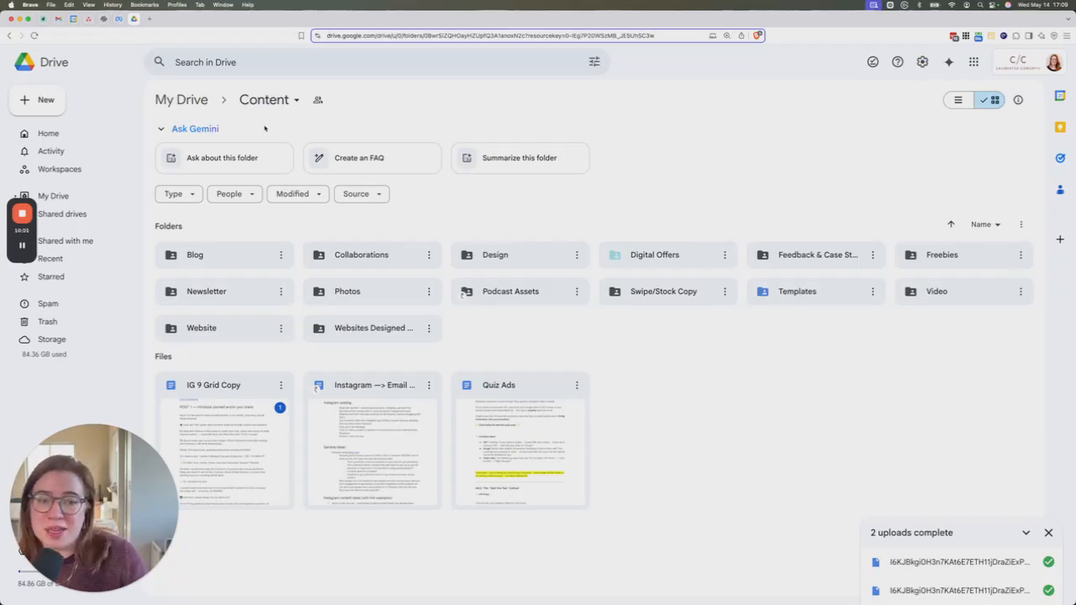
Return to My Drive and view the Contracts folder's Organize options and folder color choices.
click(181, 99)
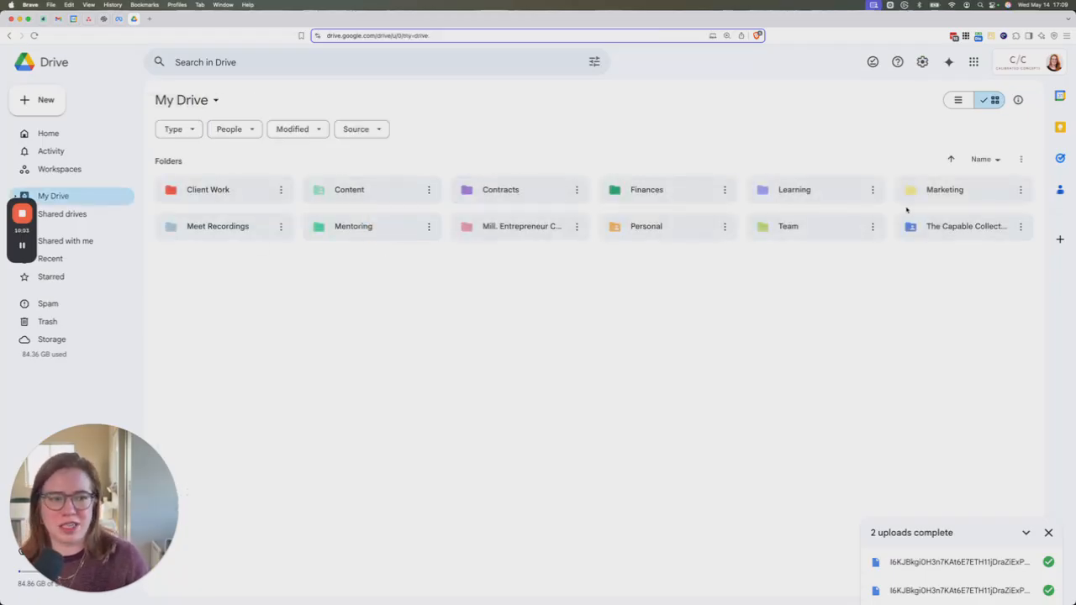
right_click(514, 190)
mouse_move(571, 316)
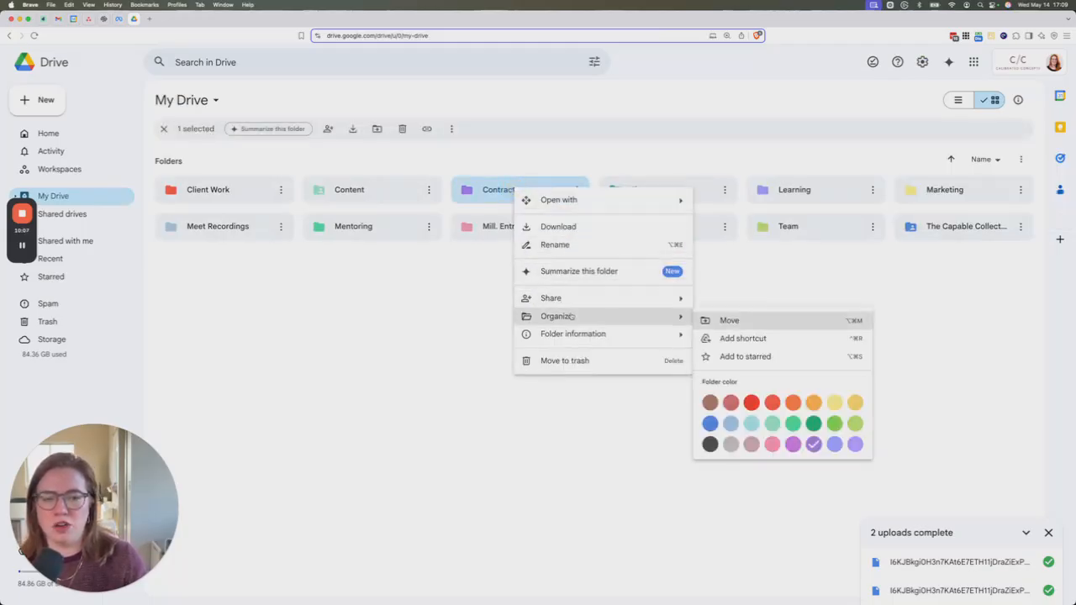
click(426, 313)
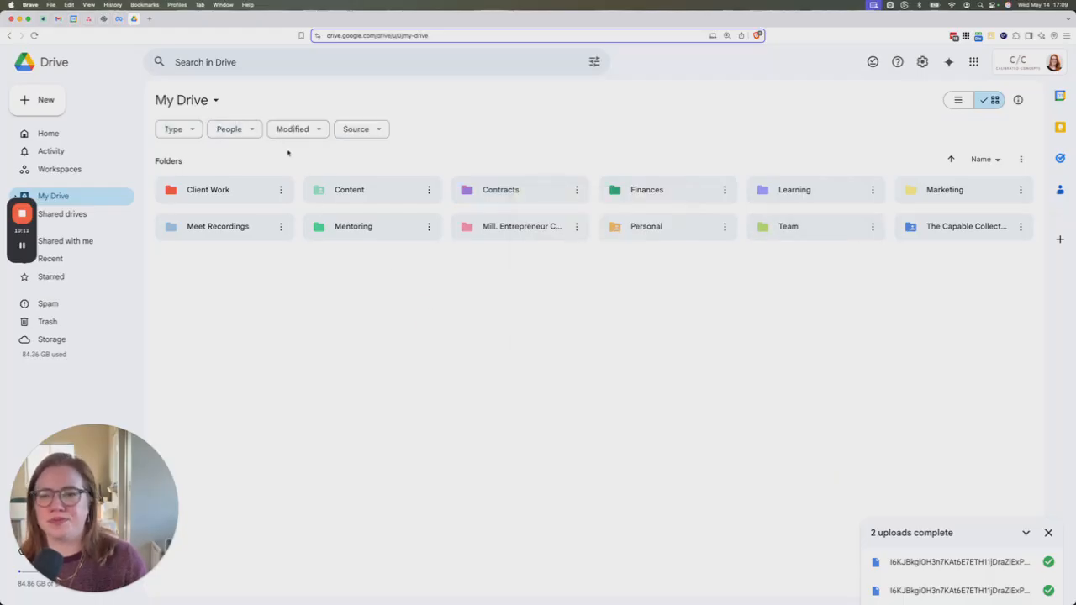
Revisit the Client Work folder's subfolders and template files, going back to My Drive.
double_click(240, 191)
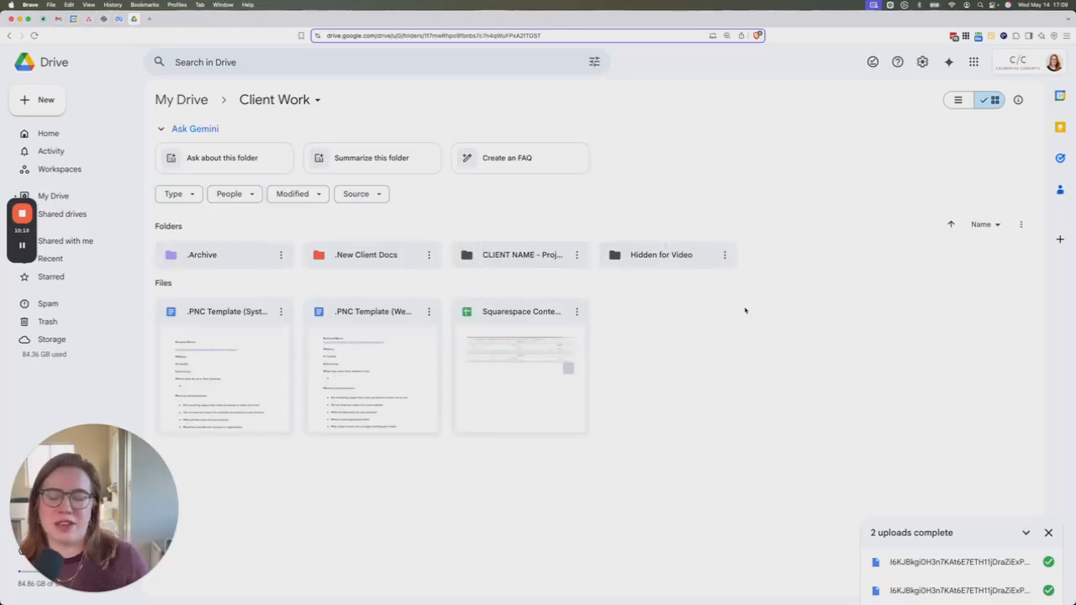
click(175, 108)
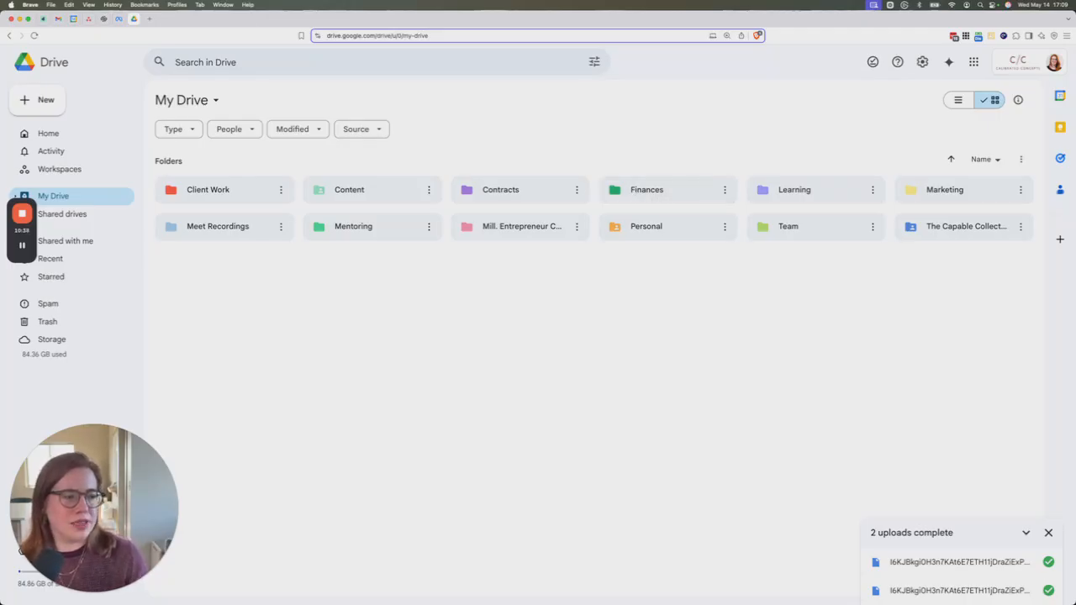
mouse_move(23, 215)
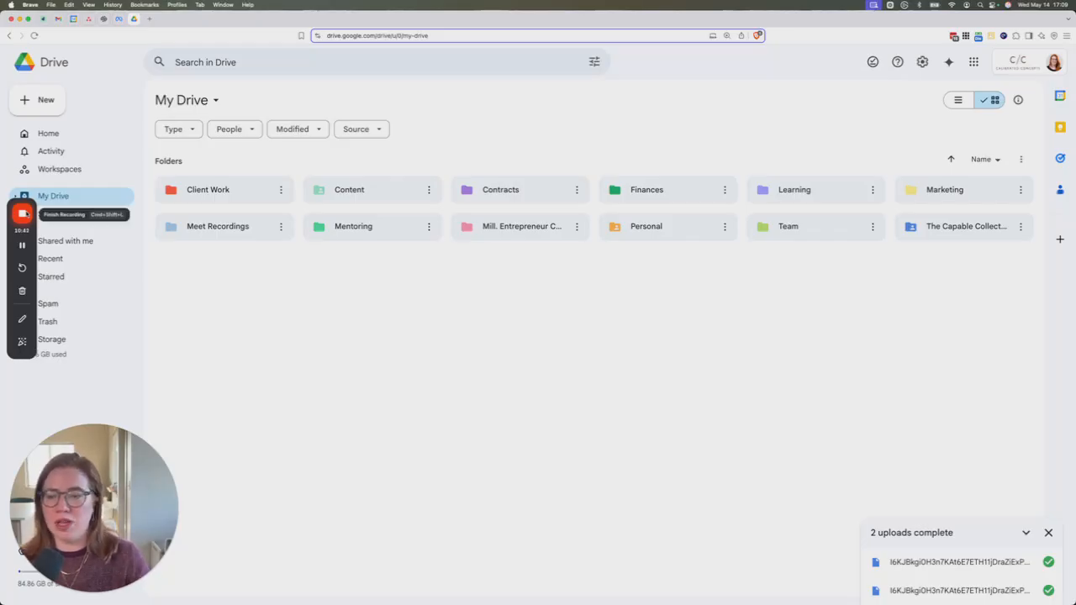
drag(66, 526, 501, 183)
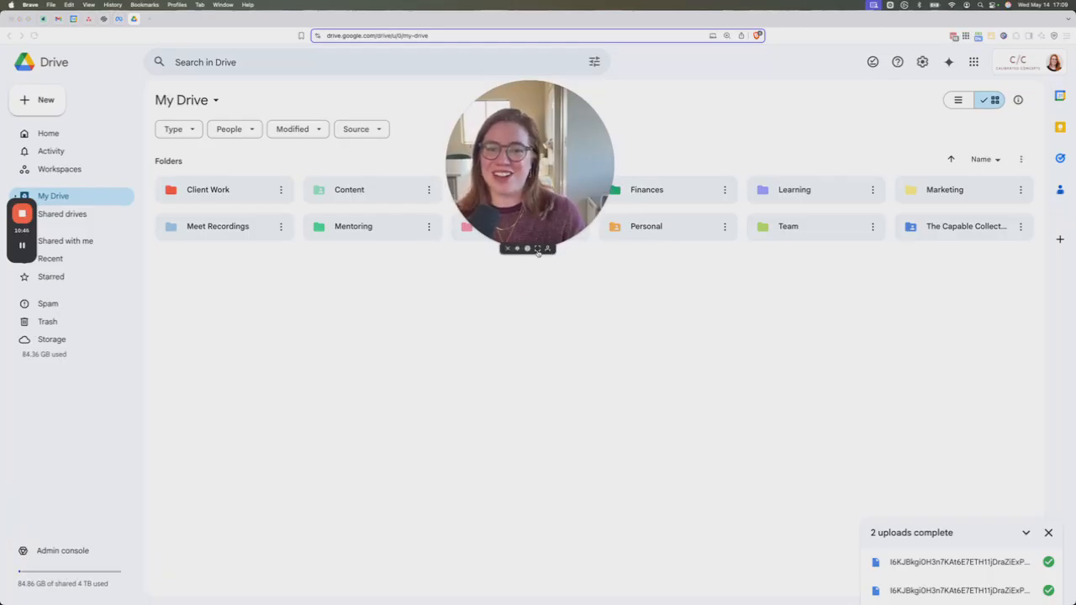
click(537, 249)
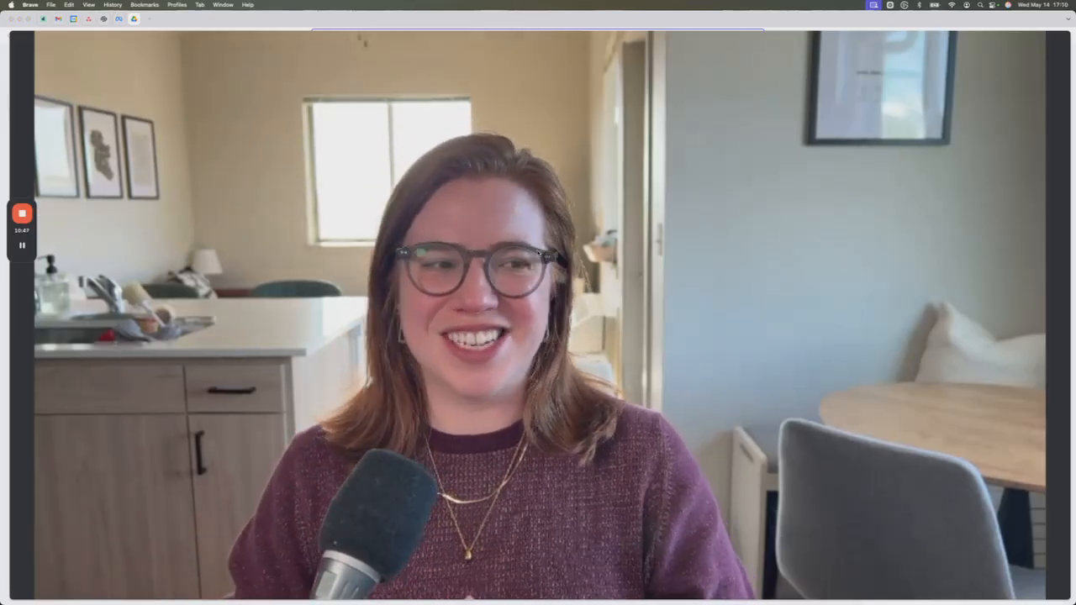